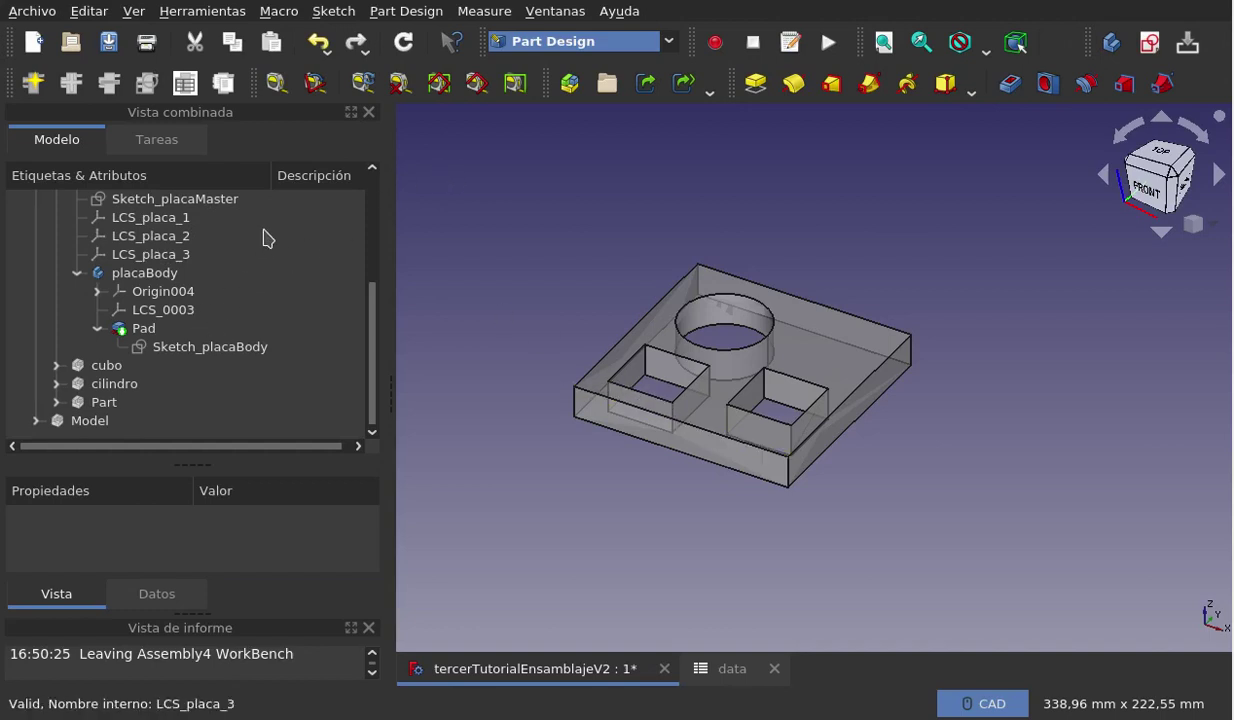
# - Collapse Pad, placaBody and placa in the tree, cancelling each rename box without renaming
pyautogui.click(97, 328)
pyautogui.click(77, 311)
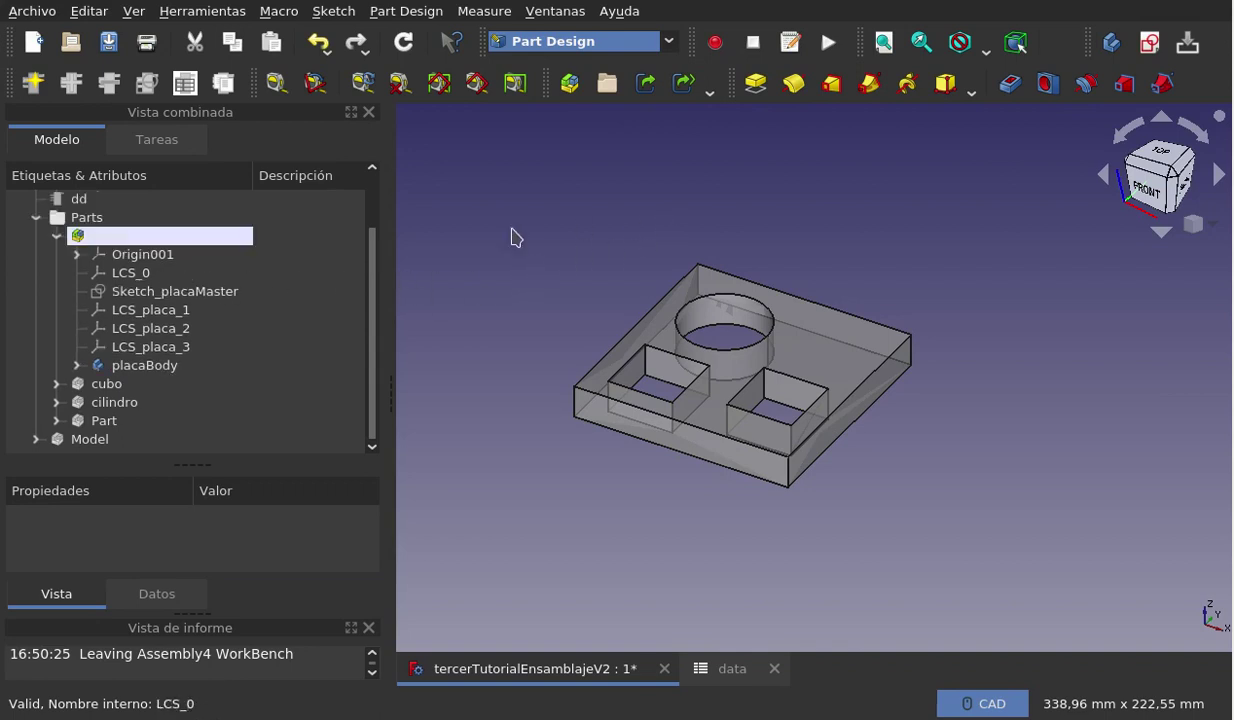
pyautogui.press('Escape')
pyautogui.click(62, 237)
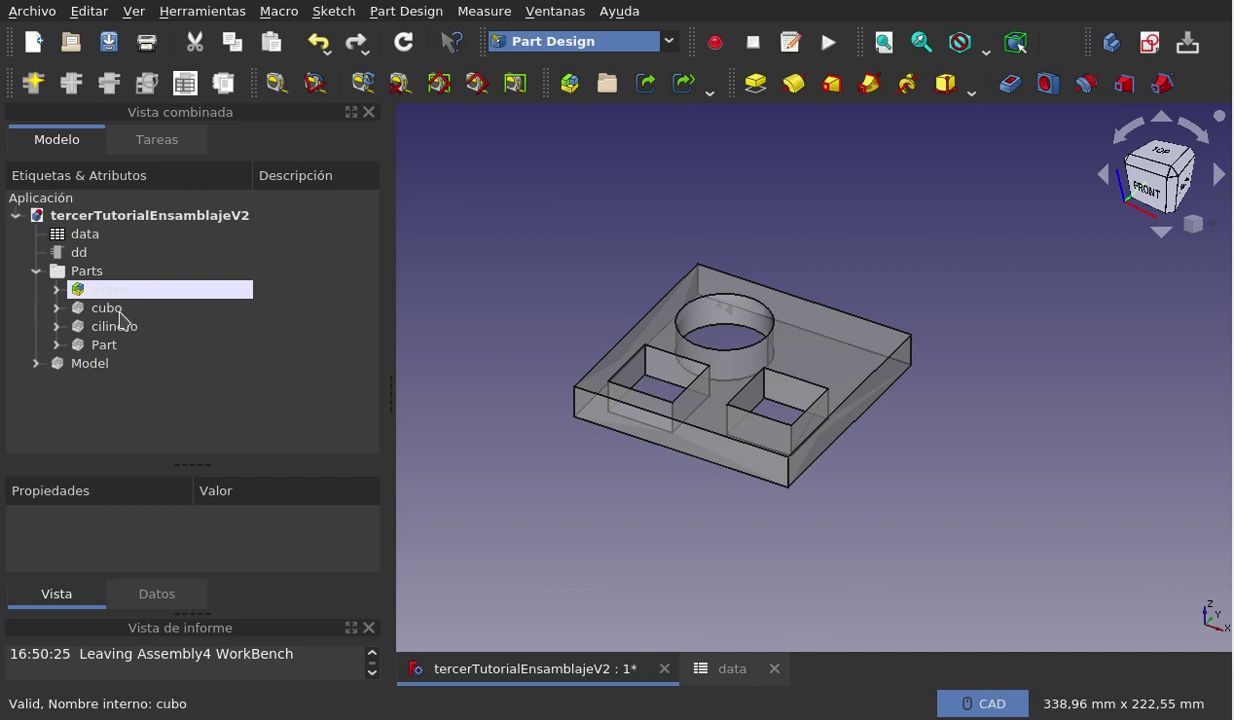
pyautogui.press('Escape')
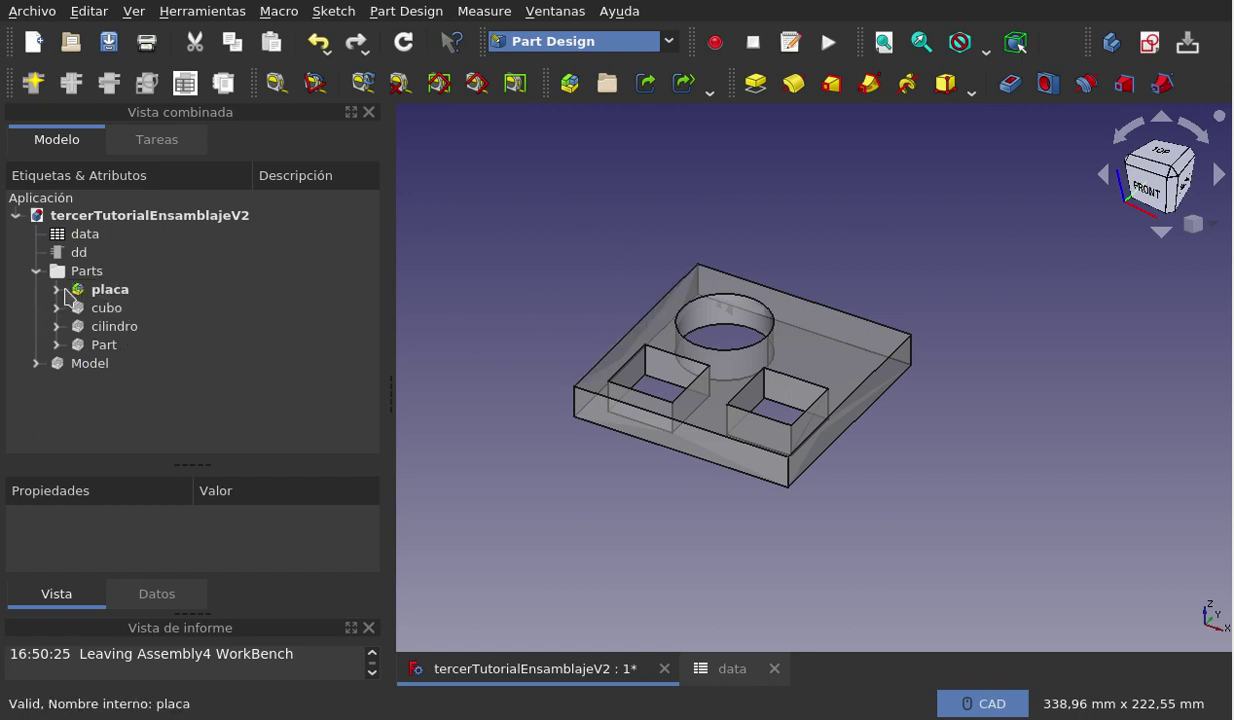
# - Expand and select the placa part, then bring up the workbench list
pyautogui.click(56, 290)
pyautogui.click(115, 290)
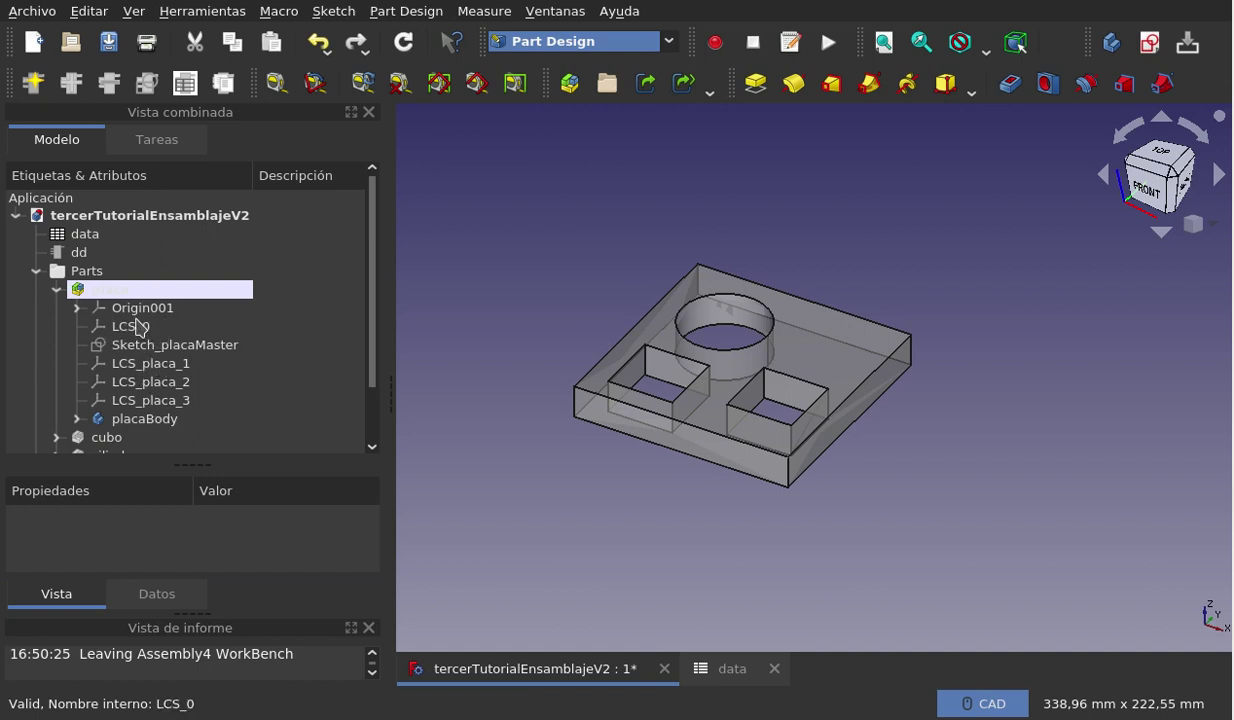
pyautogui.click(666, 50)
# - Switch to the Assembly 4 workbench and collapse placa, dismissing its rename box
pyautogui.click(634, 43)
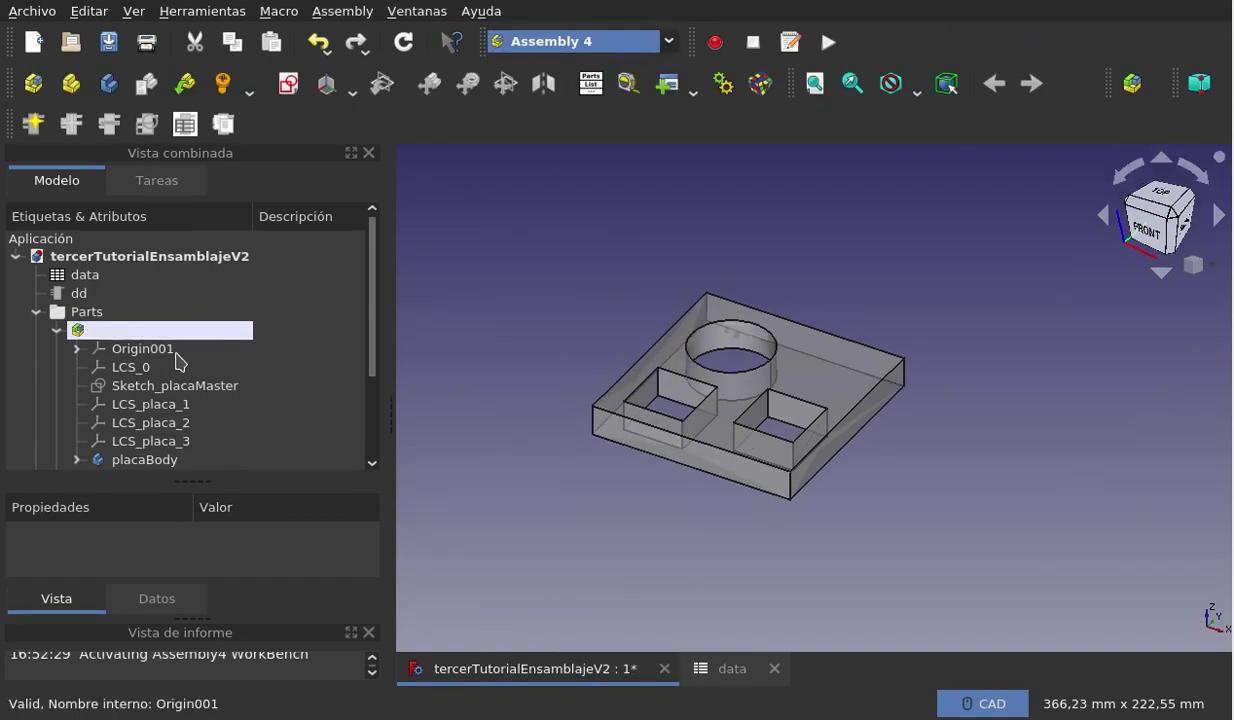
pyautogui.scroll(-1, 165, 389)
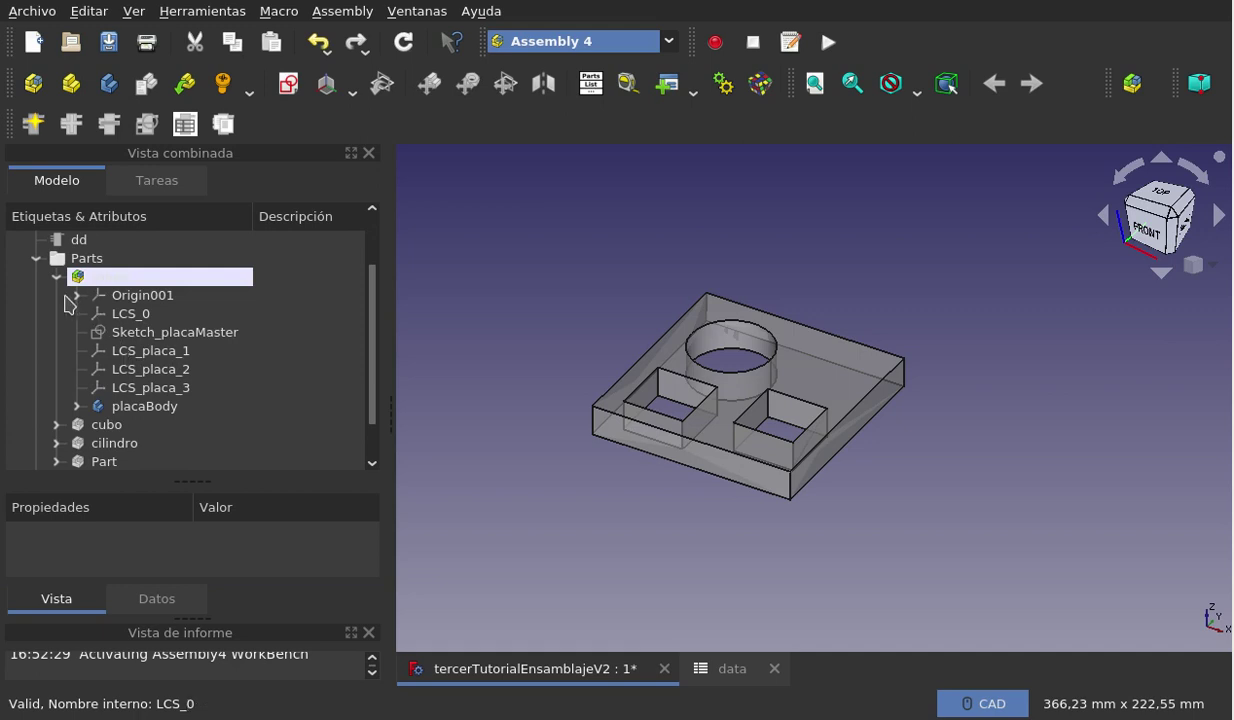
pyautogui.press('Return')
pyautogui.click(56, 278)
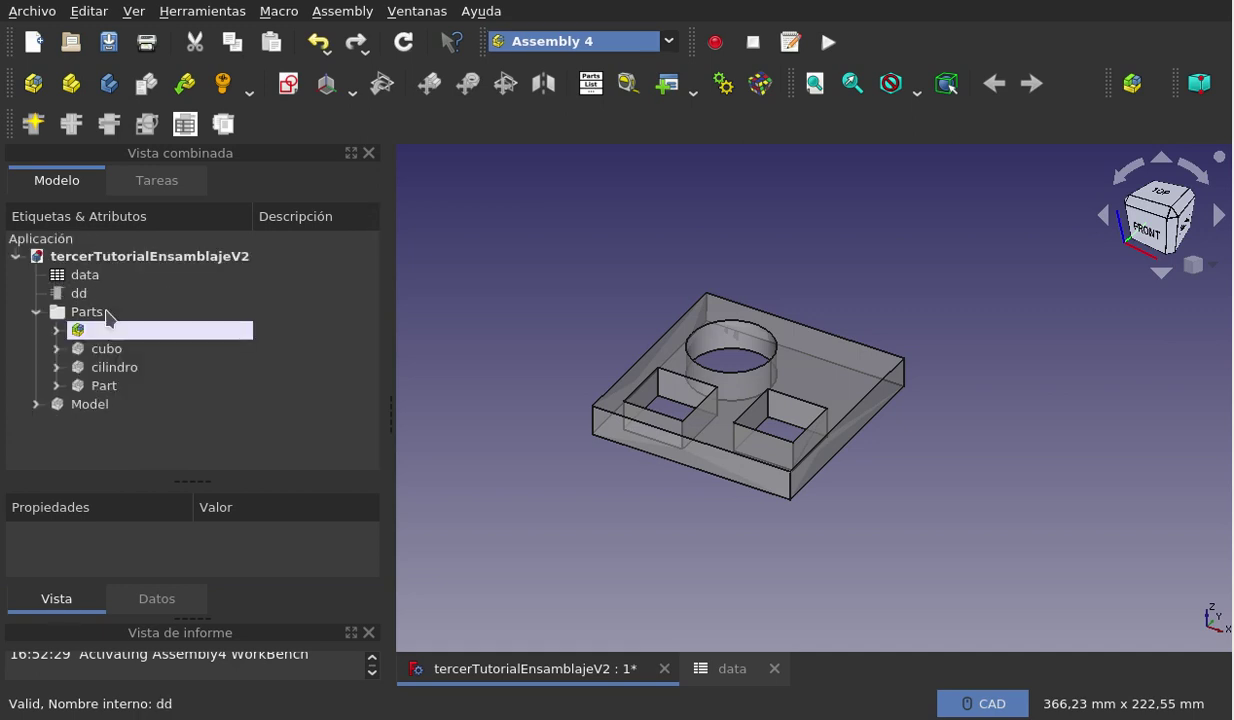
# - Expand cubo and hide the placa part from the 3D view
pyautogui.click(55, 348)
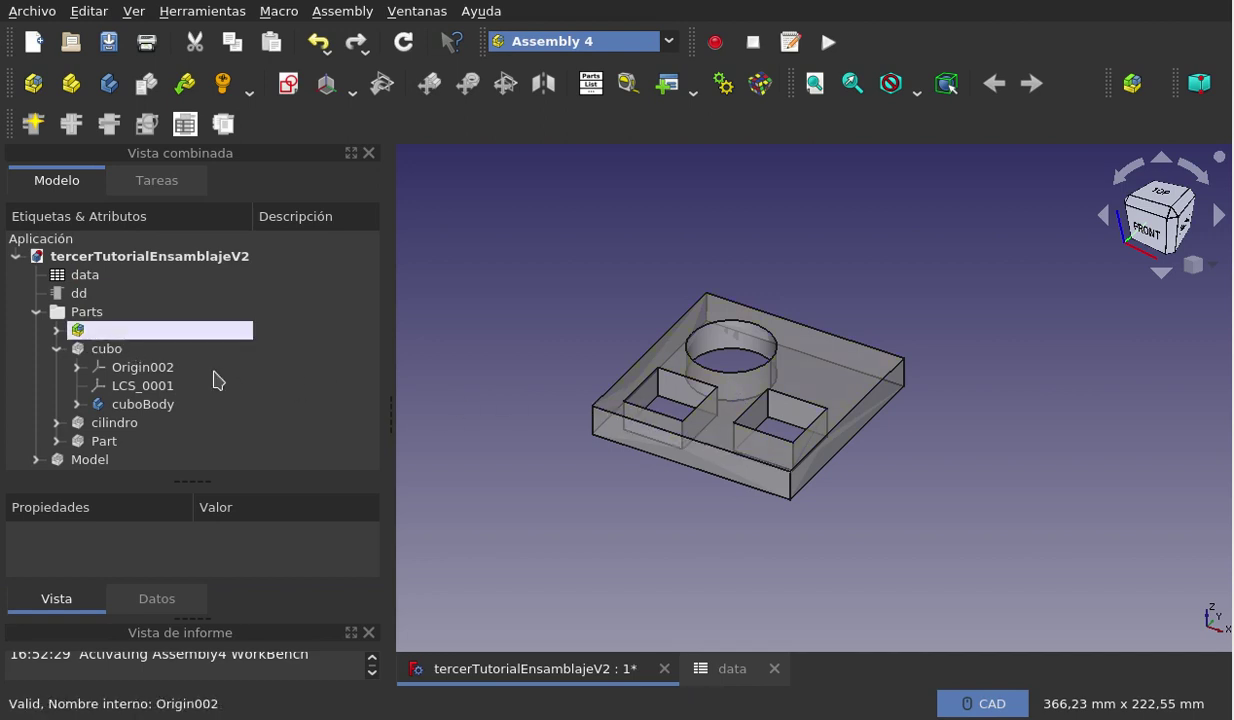
pyautogui.click(132, 334)
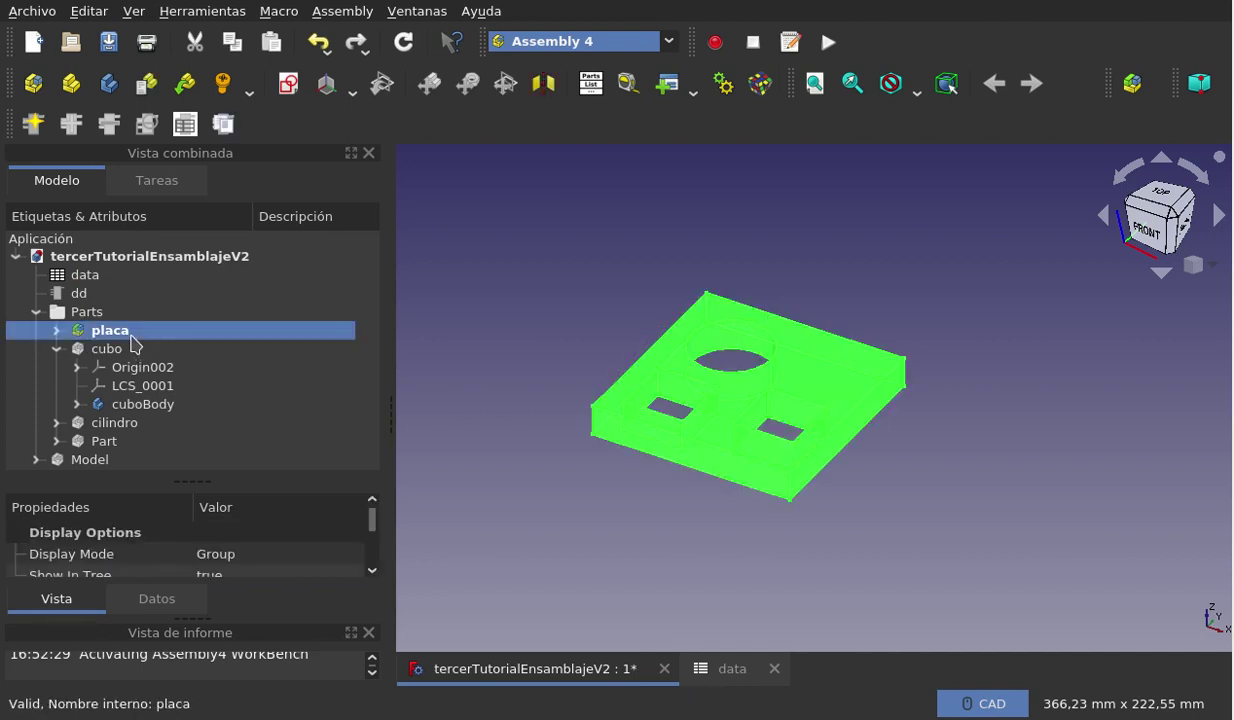
pyautogui.press('space')
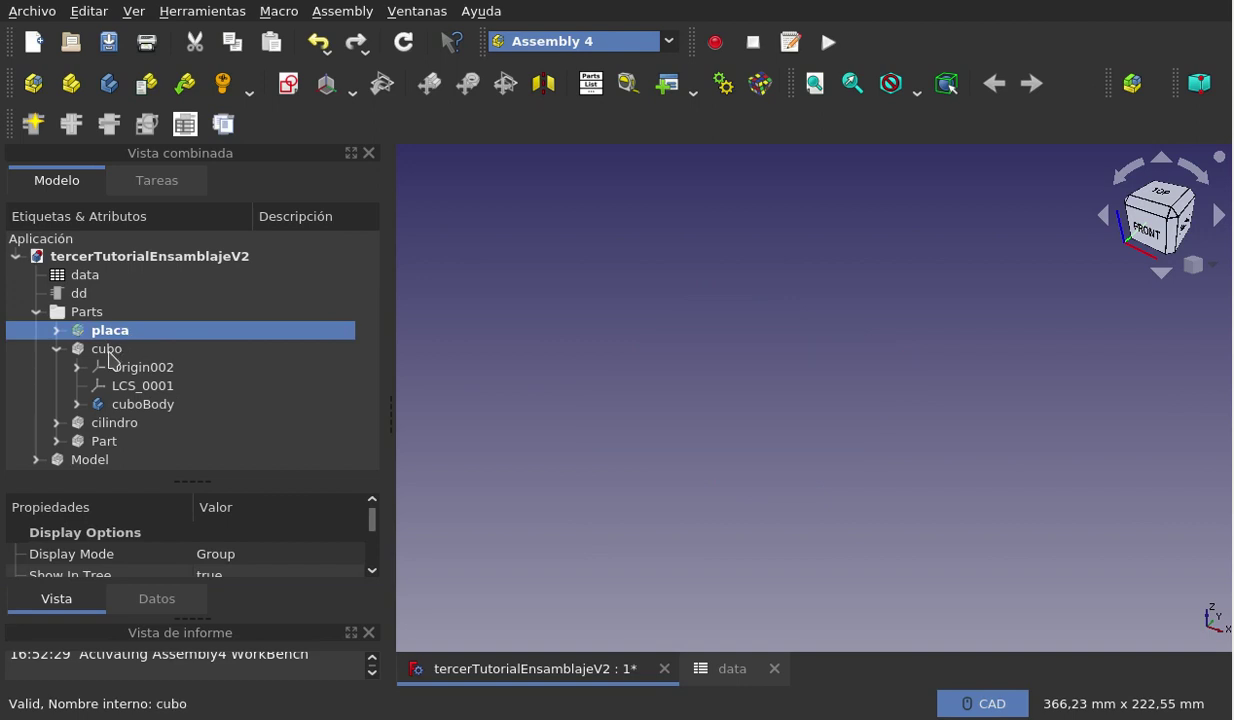
# - Expand cuboBody and Pad001, then show the cubo part in the 3D view
pyautogui.click(107, 349)
pyautogui.click(79, 404)
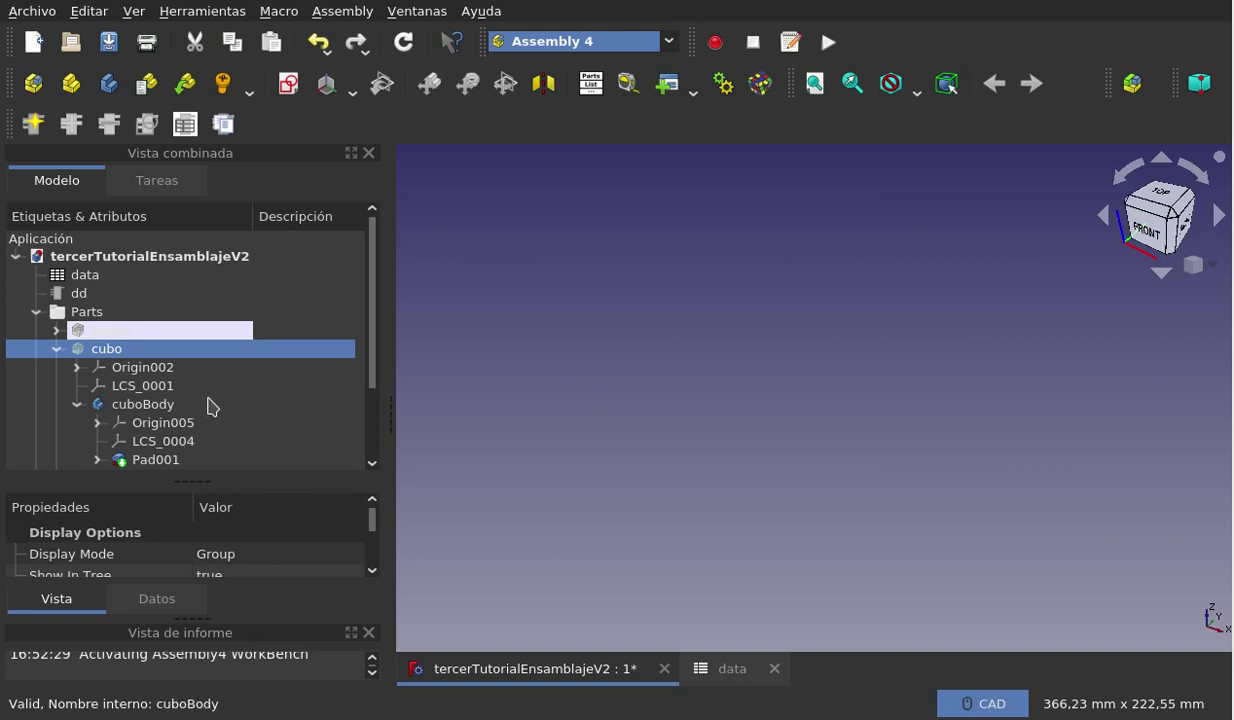
pyautogui.scroll(-2, 210, 404)
pyautogui.click(97, 387)
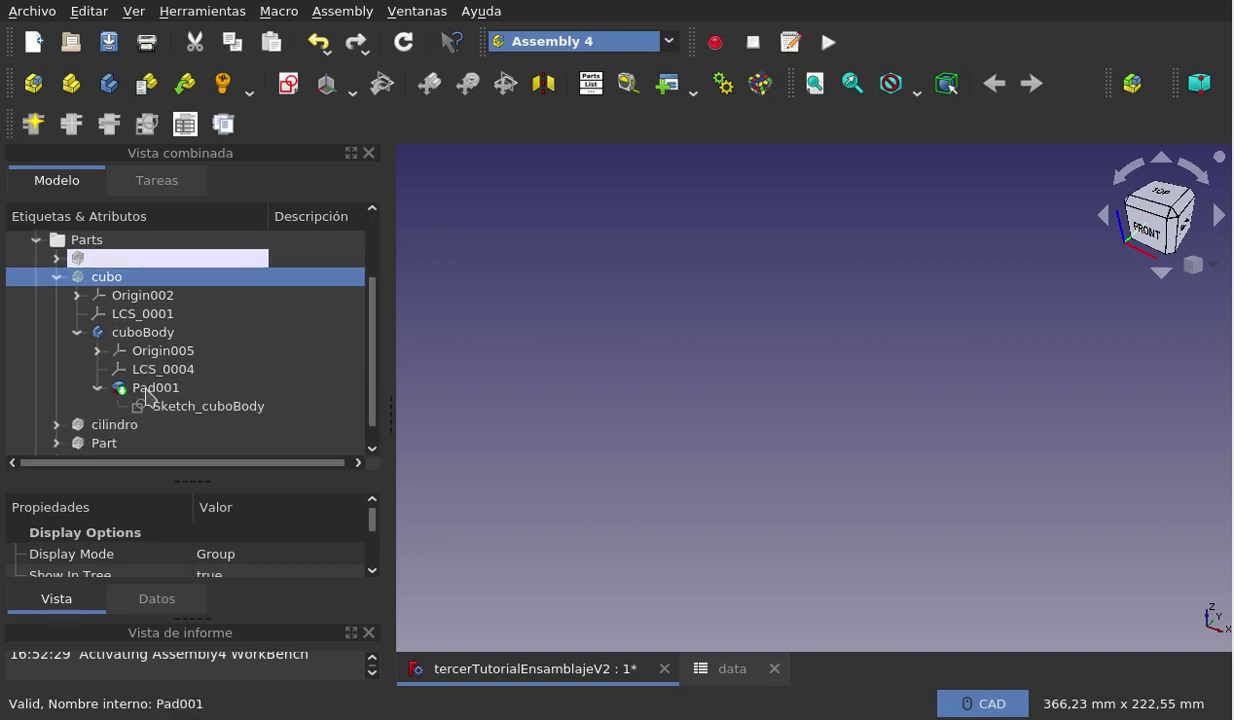
pyautogui.click(197, 407)
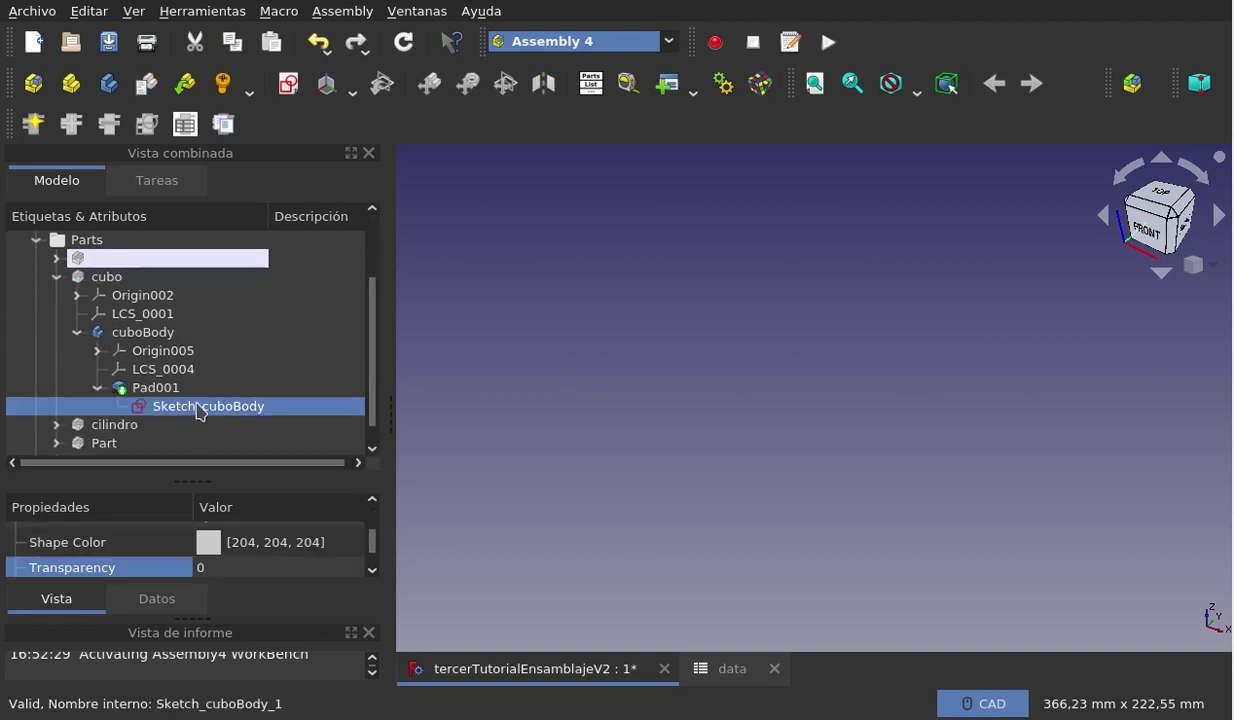
pyautogui.click(107, 276)
pyautogui.press('space')
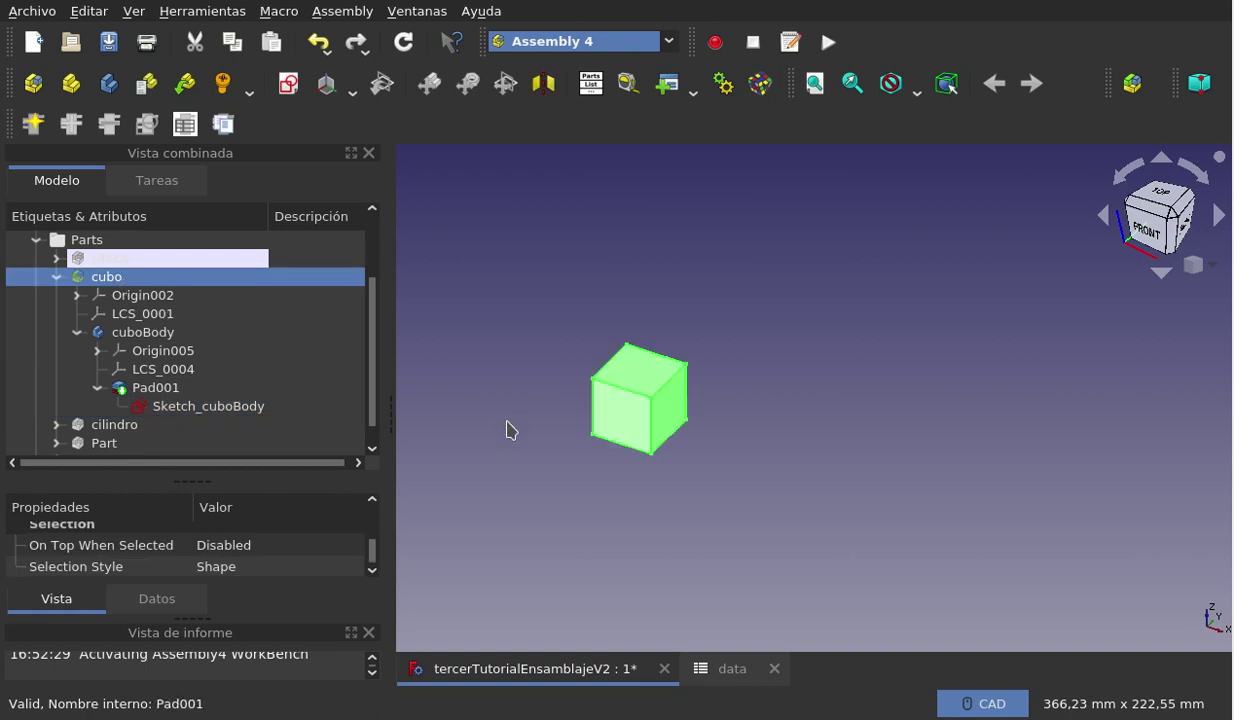
pyautogui.click(507, 430)
# - Hide the Pad001 solid to inspect its sketch, then show it again
pyautogui.click(155, 387)
pyautogui.press('space')
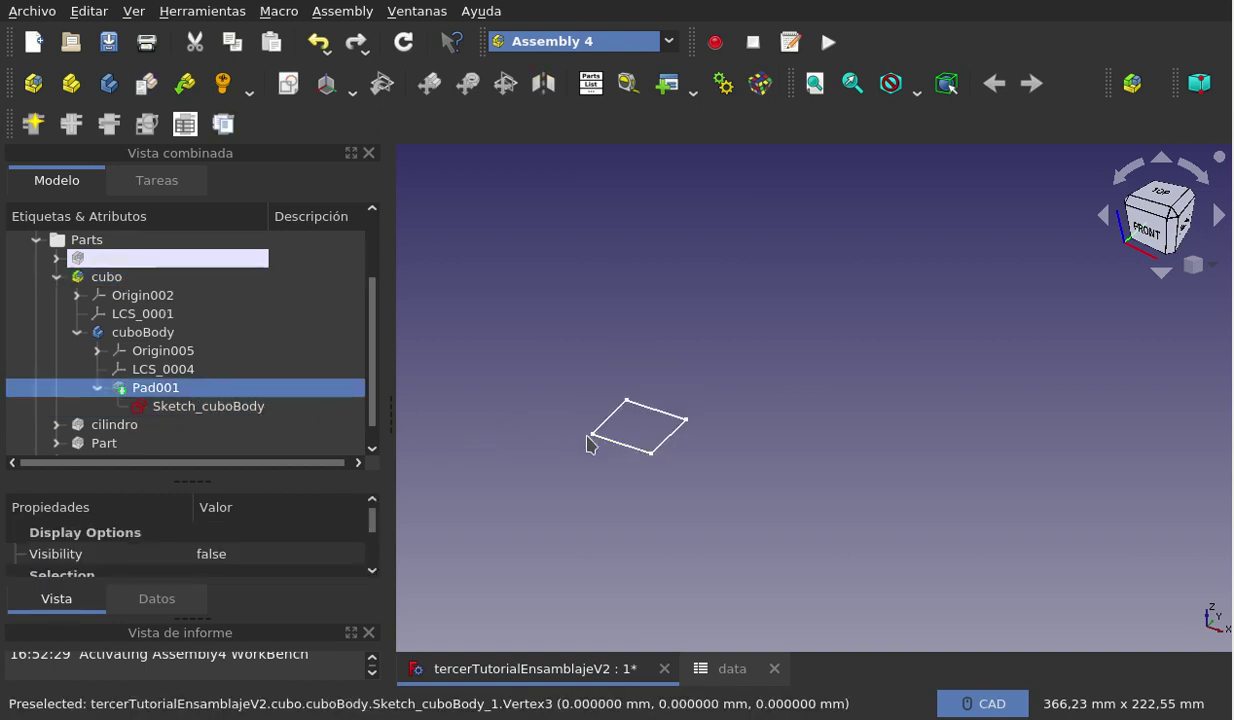
pyautogui.click(165, 369)
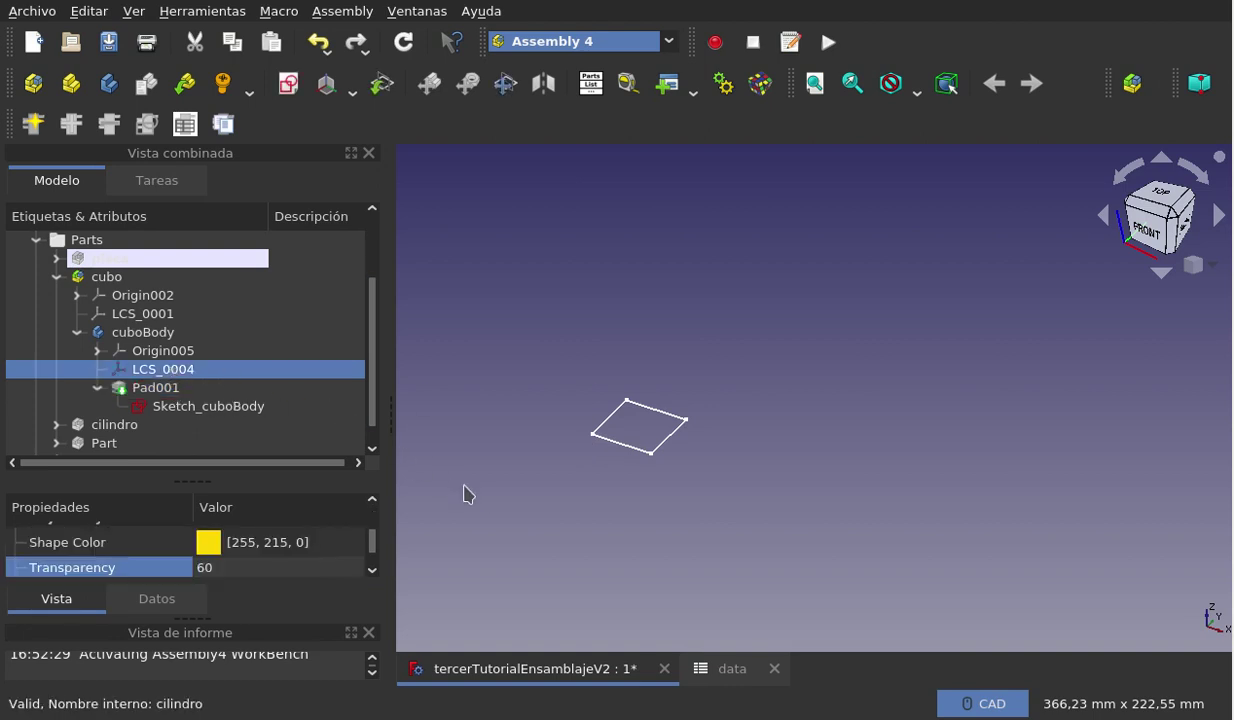
pyautogui.click(578, 436)
pyautogui.scroll(3, 578, 436)
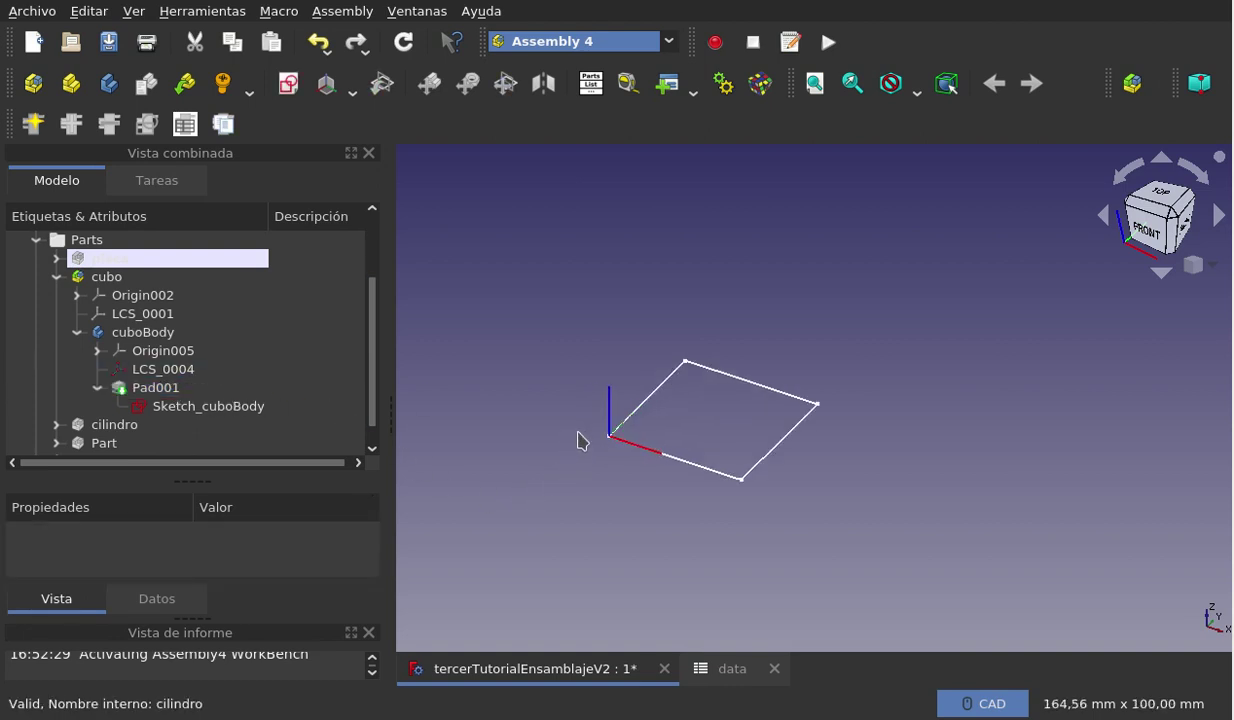
pyautogui.scroll(3, 624, 455)
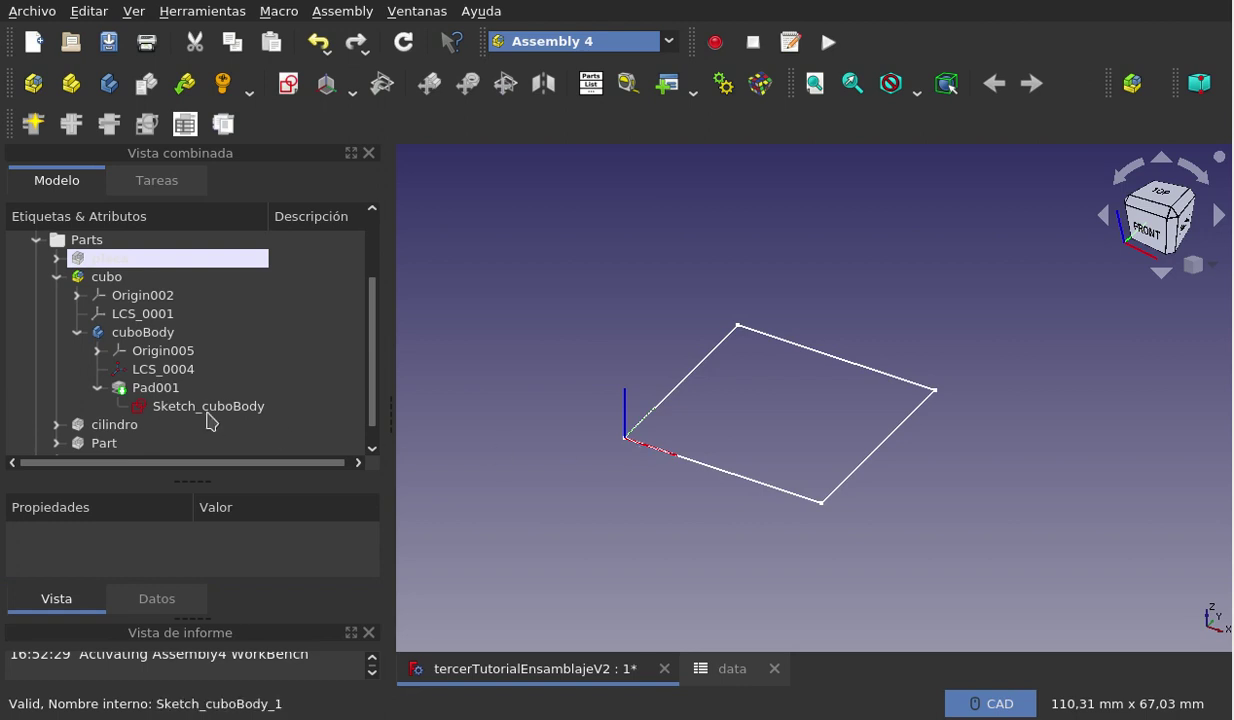
pyautogui.click(175, 408)
pyautogui.click(173, 395)
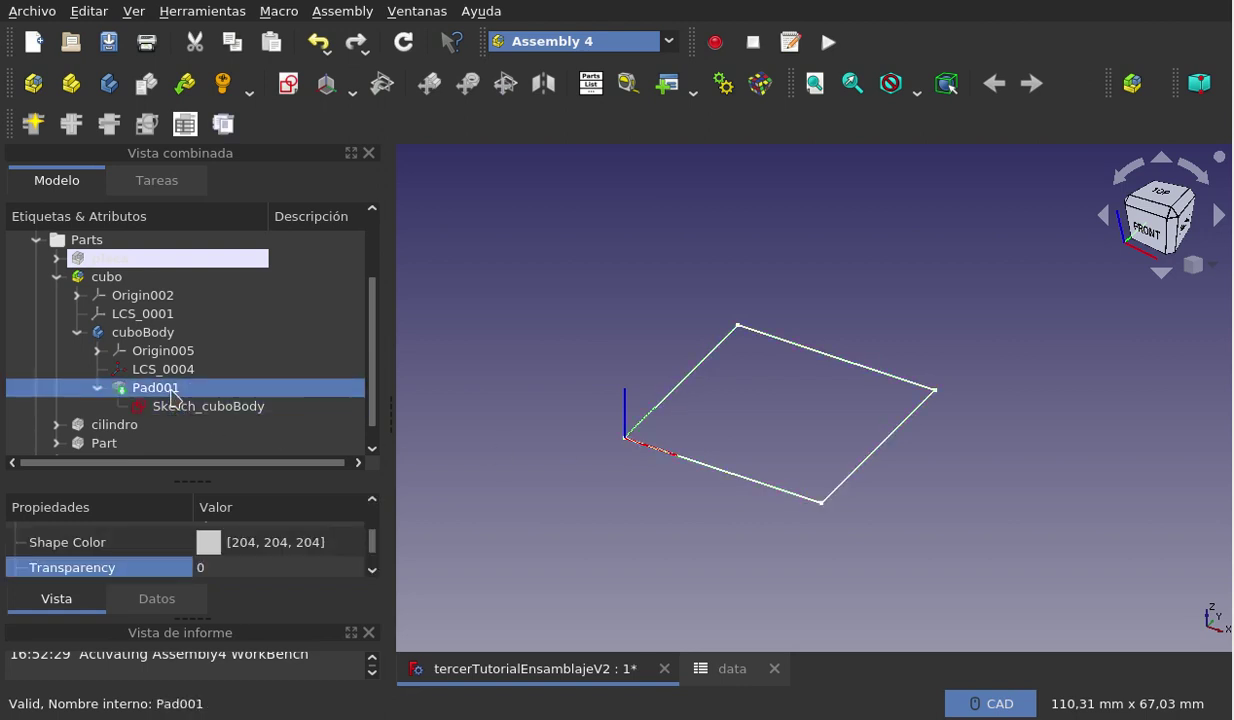
pyautogui.press('space')
pyautogui.click(528, 481)
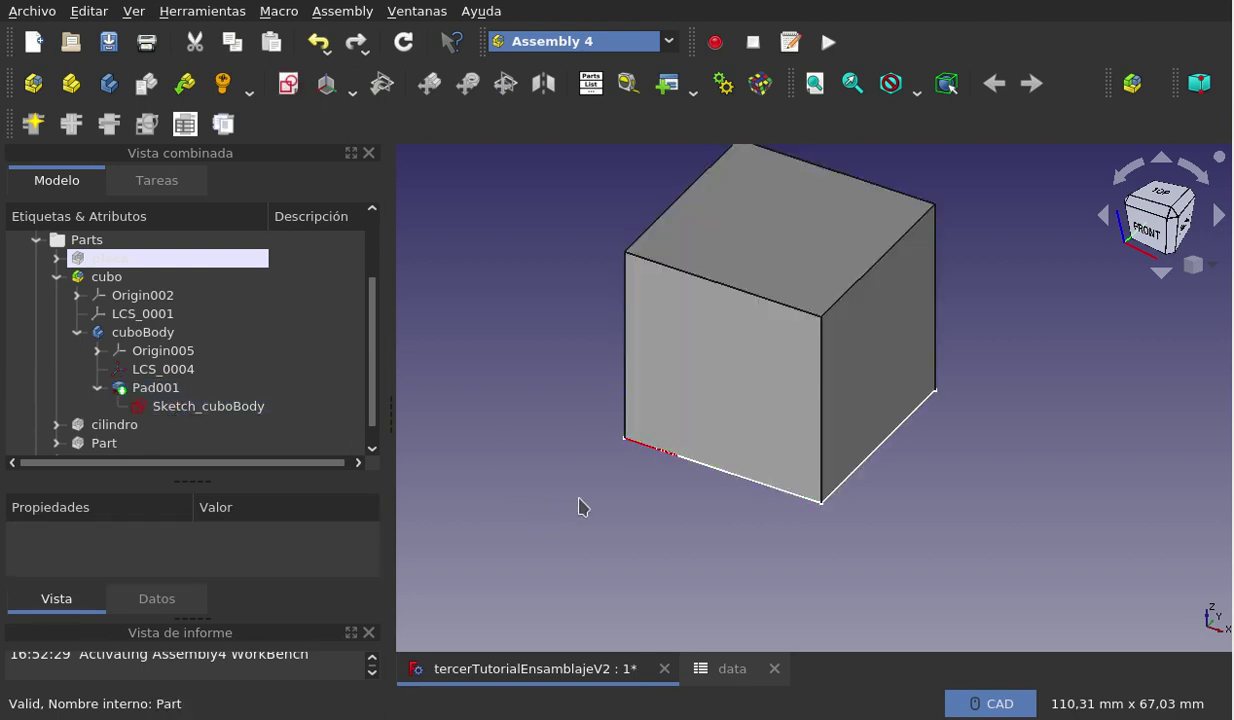
# - Fold cuboBody and the cubo part closed in the tree
pyautogui.click(180, 407)
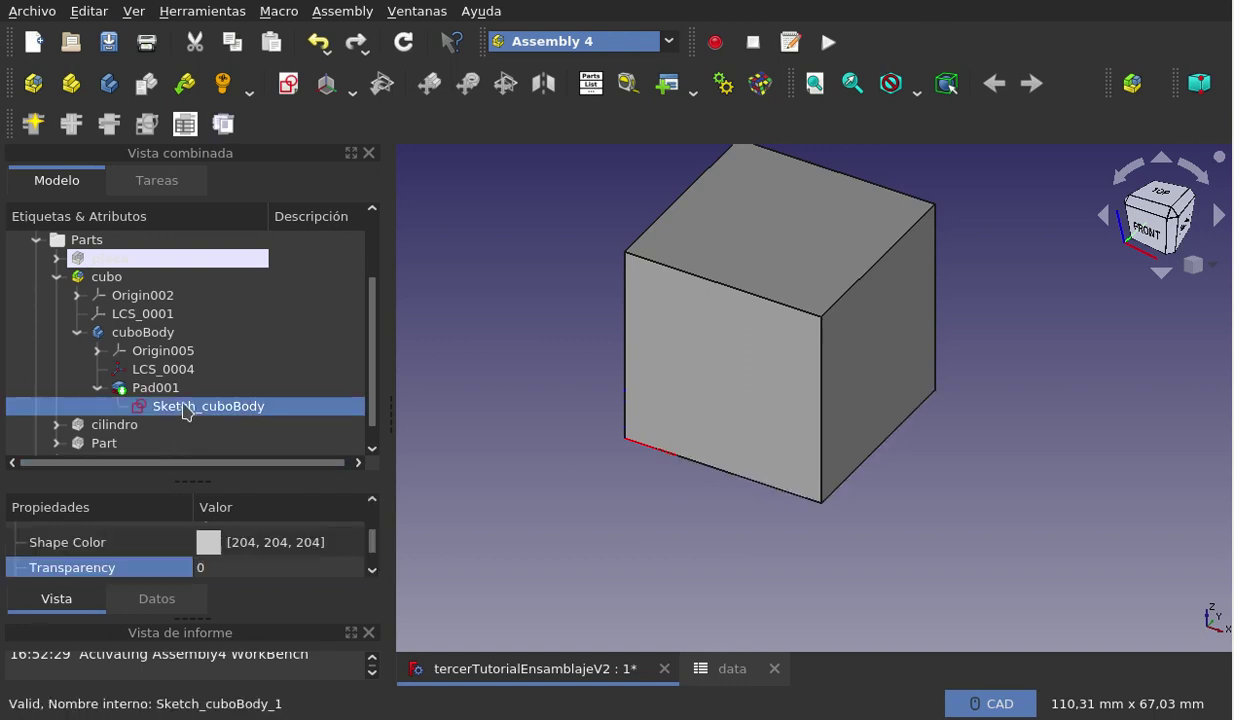
pyautogui.click(77, 332)
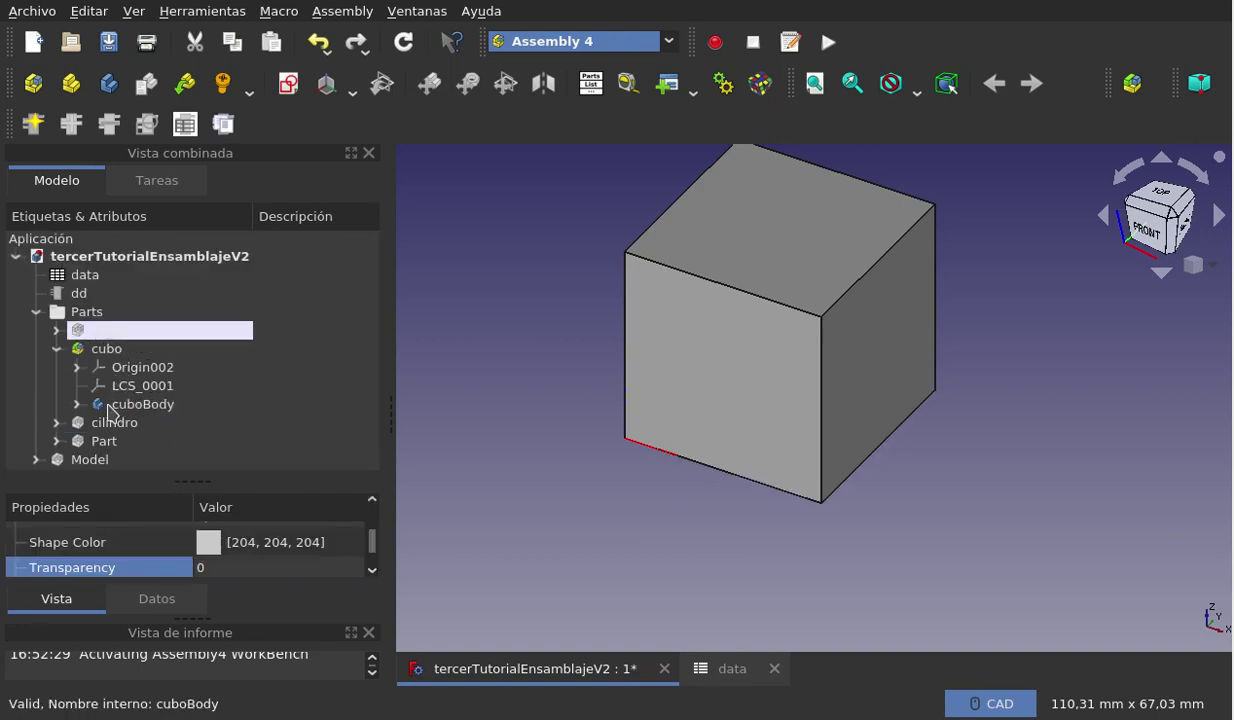
pyautogui.click(58, 348)
# - Hide cubo and expand cilindro, cilindroBody and Pad002 in the tree
pyautogui.click(96, 352)
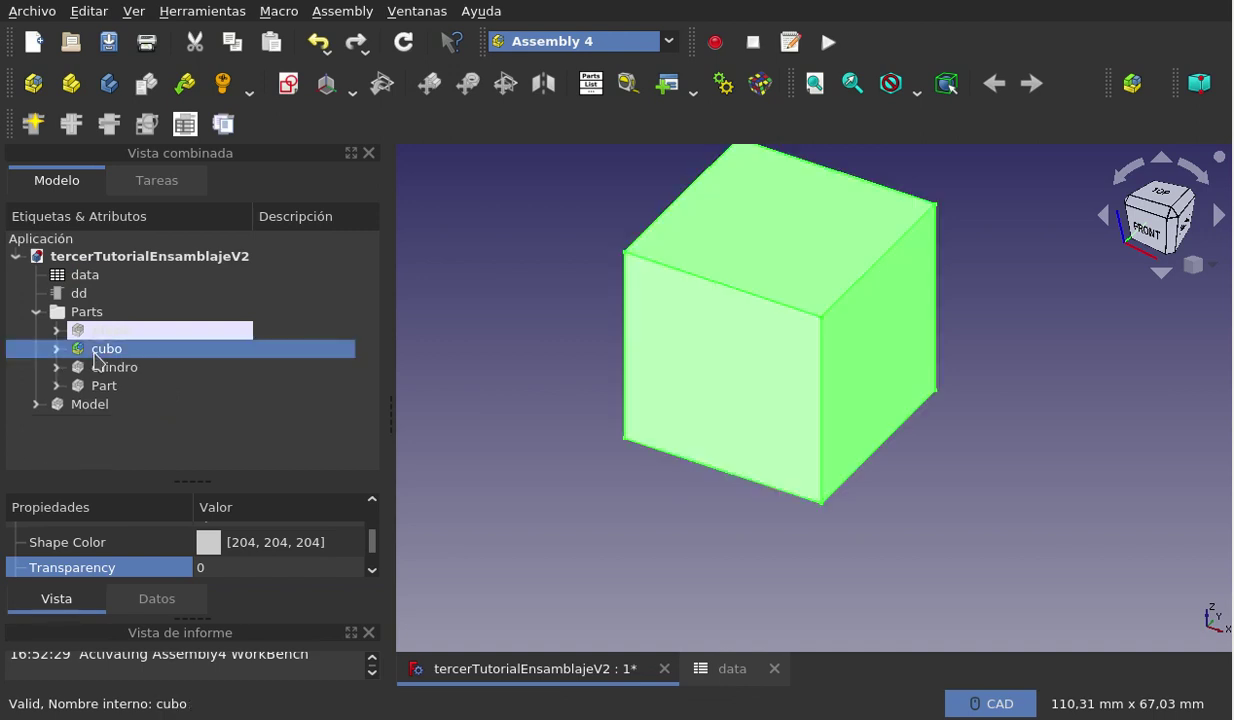
pyautogui.press('space')
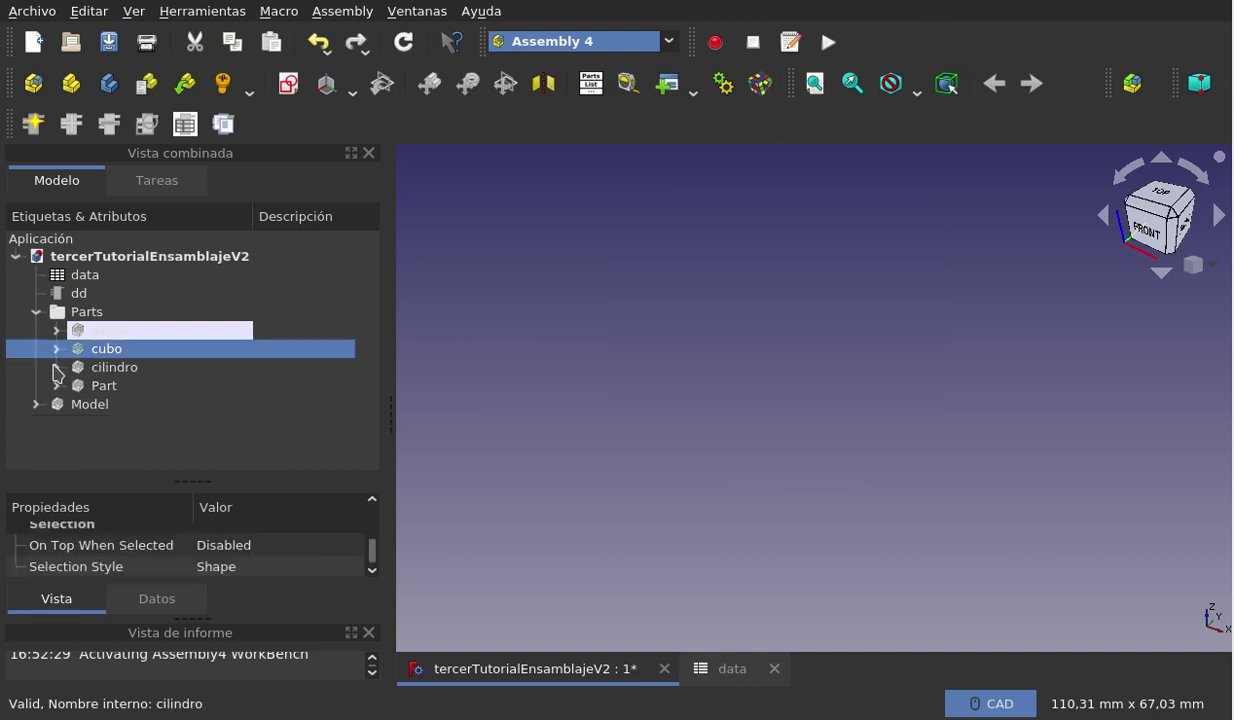
pyautogui.click(57, 367)
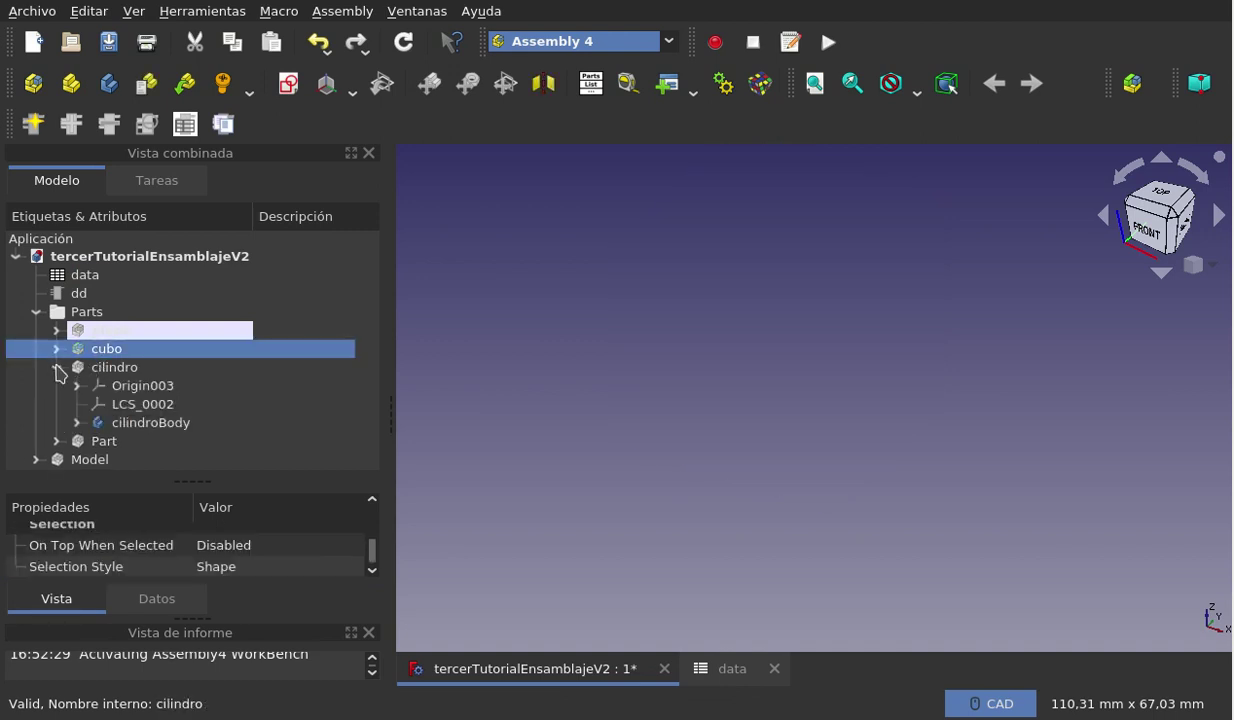
pyautogui.click(77, 423)
pyautogui.scroll(-1, 201, 409)
pyautogui.scroll(-1, 203, 412)
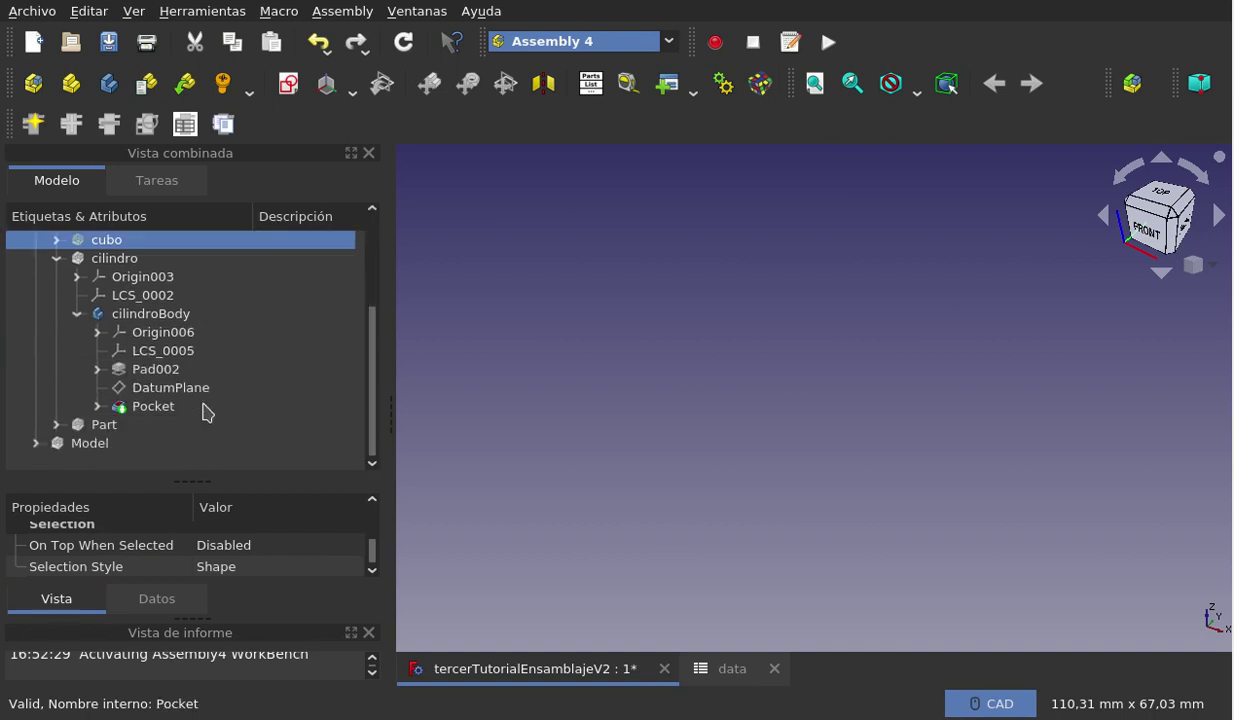
pyautogui.scroll(1, 205, 412)
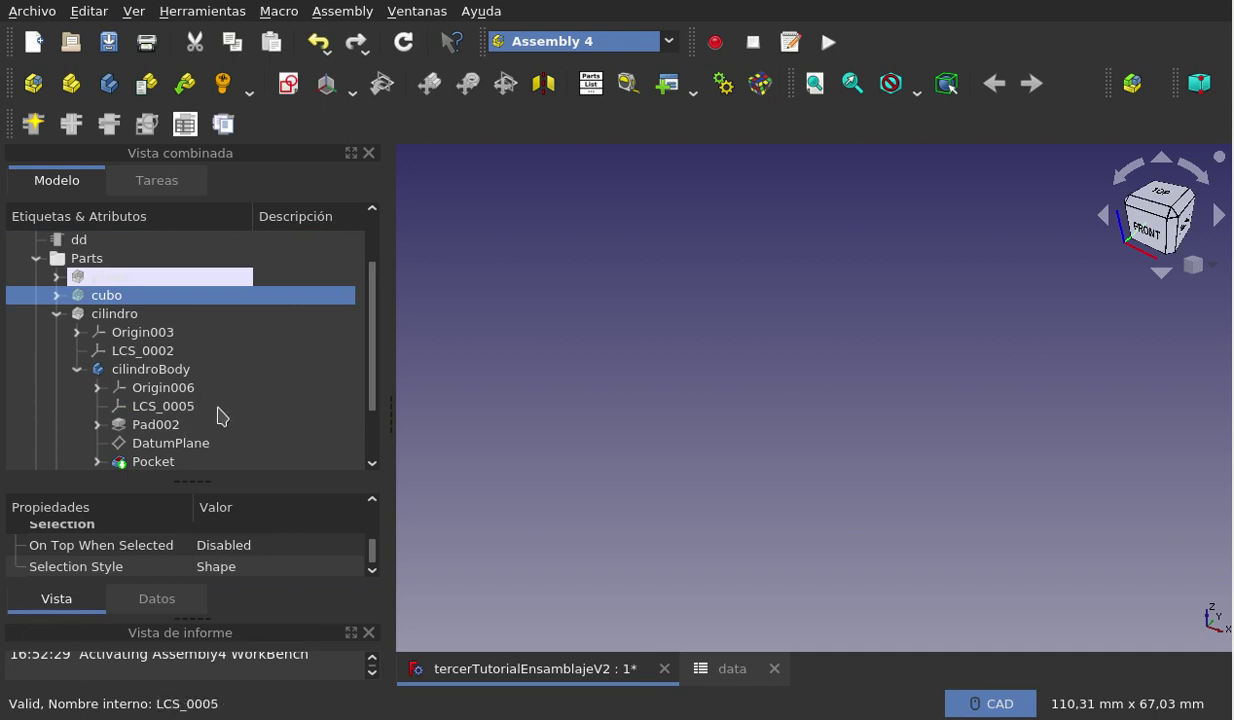
pyautogui.scroll(-1, 153, 405)
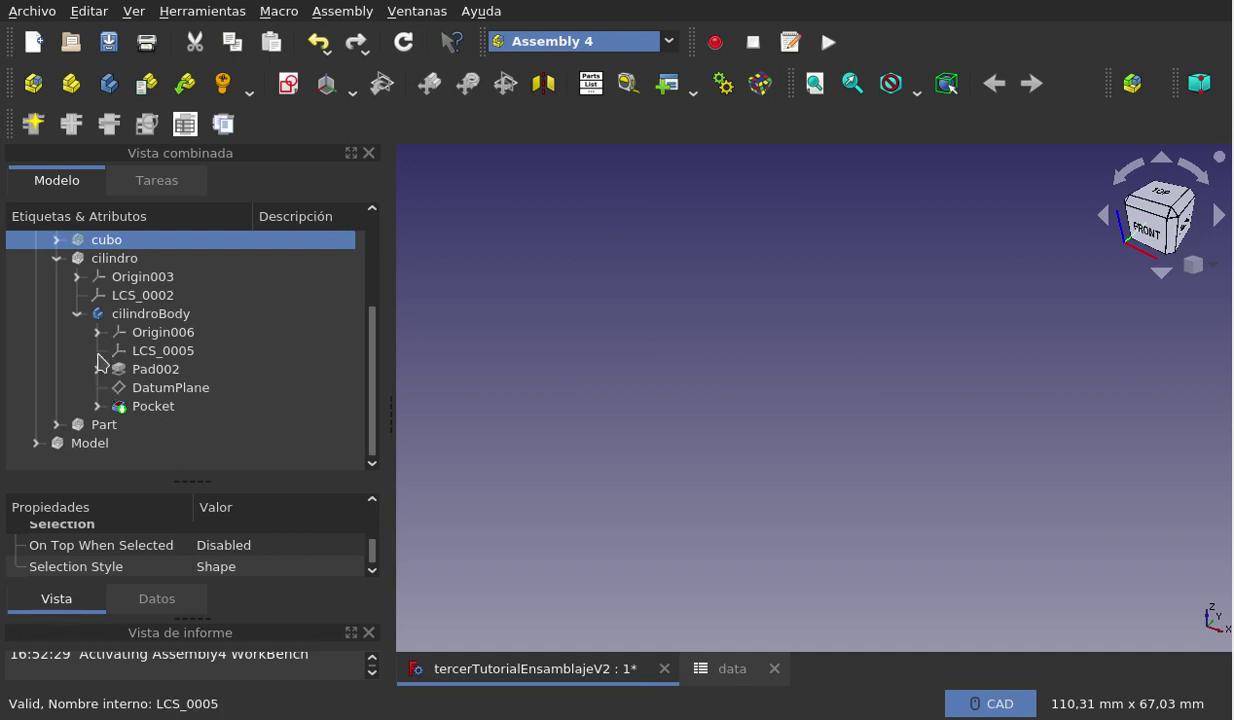
pyautogui.click(99, 369)
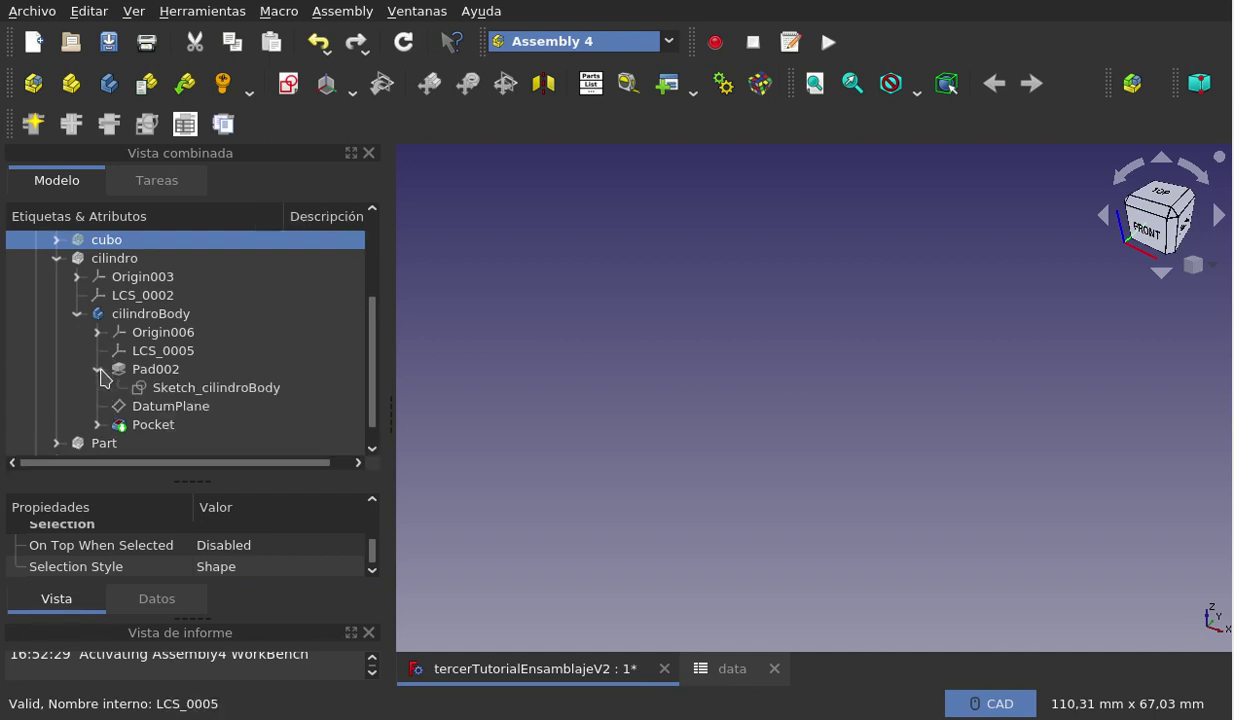
pyautogui.click(186, 390)
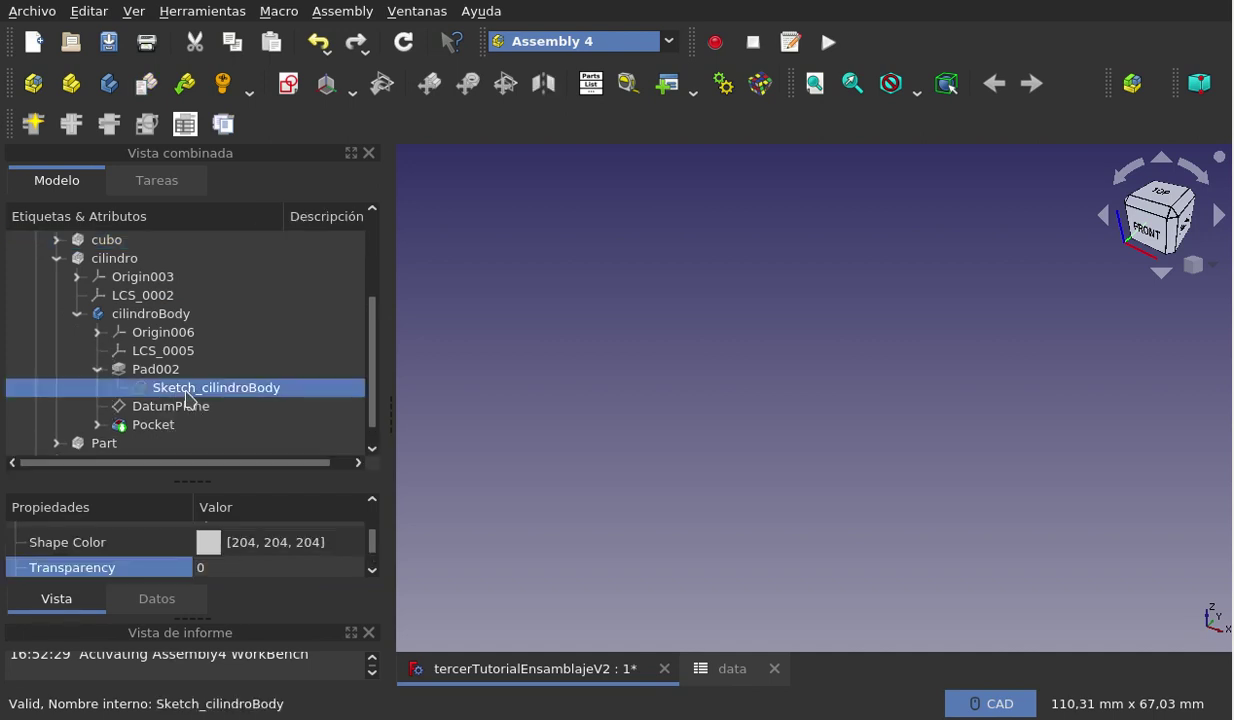
# - Show the cilindro part and hide its slotted Pocket result
pyautogui.click(118, 259)
pyautogui.press('space')
pyautogui.click(185, 387)
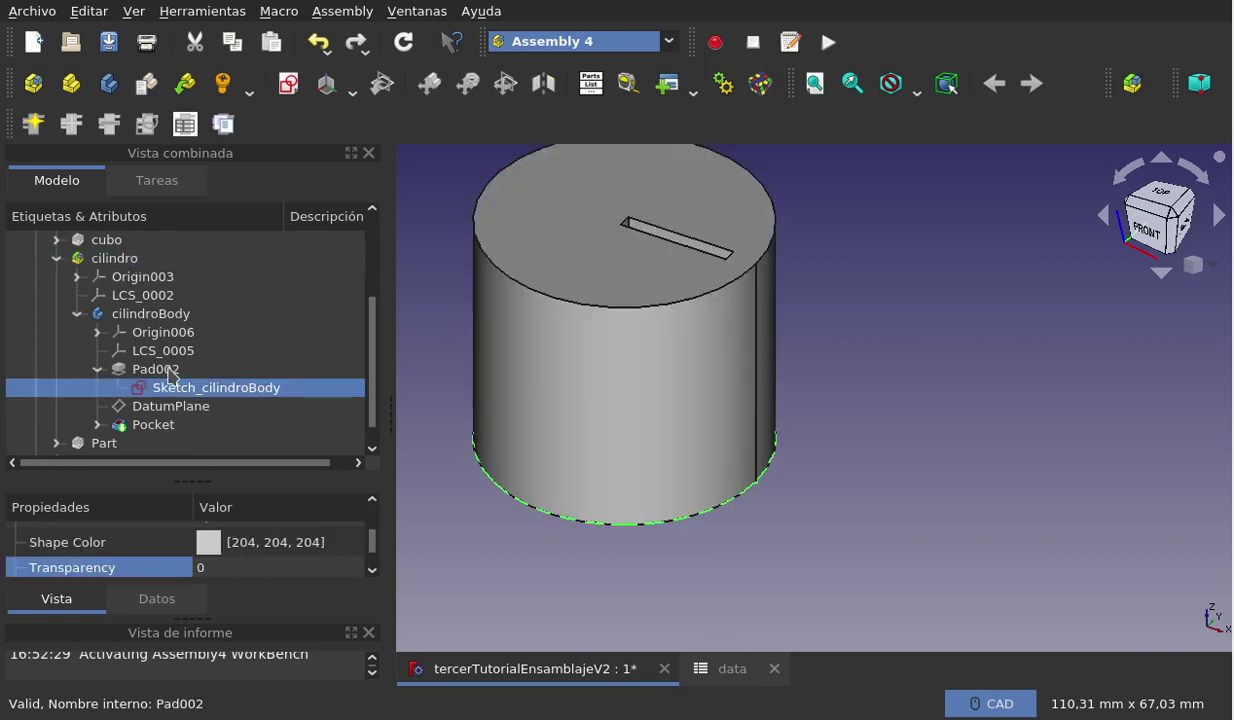
pyautogui.click(164, 363)
pyautogui.click(173, 427)
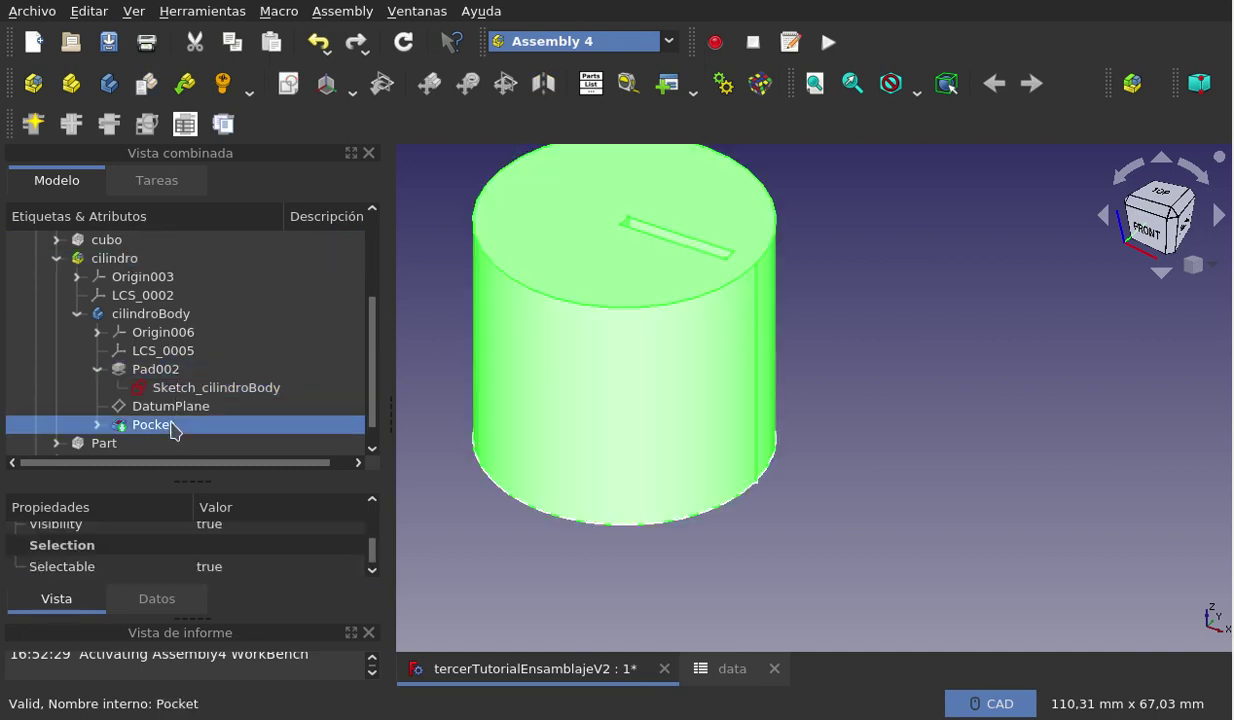
pyautogui.press('space')
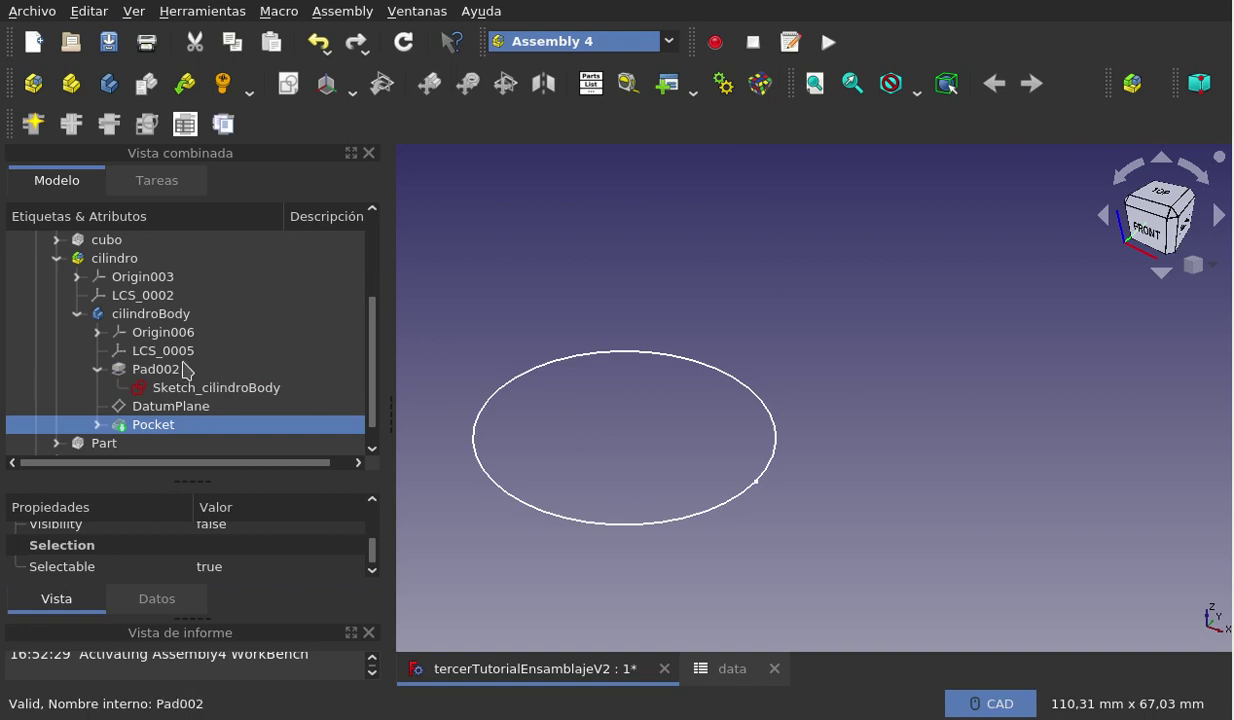
# - Show the Pad002 cylinder briefly, then hide it again
pyautogui.click(182, 369)
pyautogui.press('space')
pyautogui.click(562, 542)
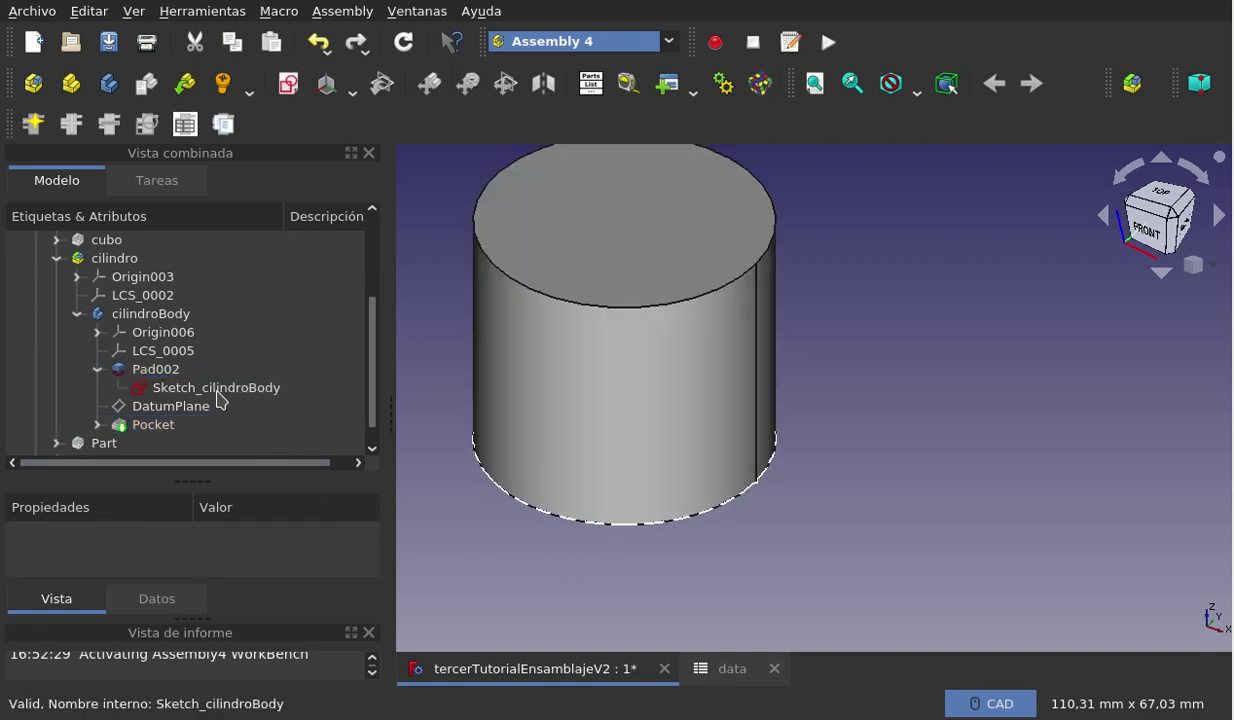
pyautogui.click(186, 369)
pyautogui.press('space')
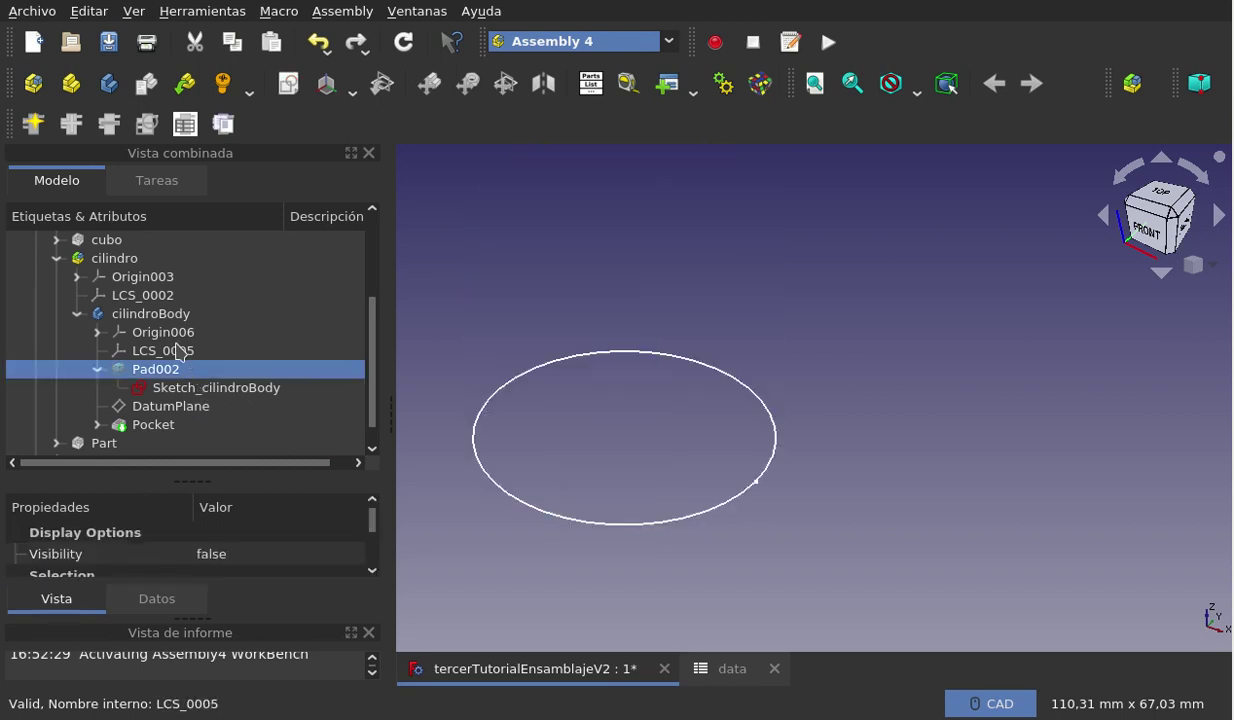
# - Show the LCS_0005 axes alongside the circular Sketch_cilindroBody
pyautogui.click(176, 351)
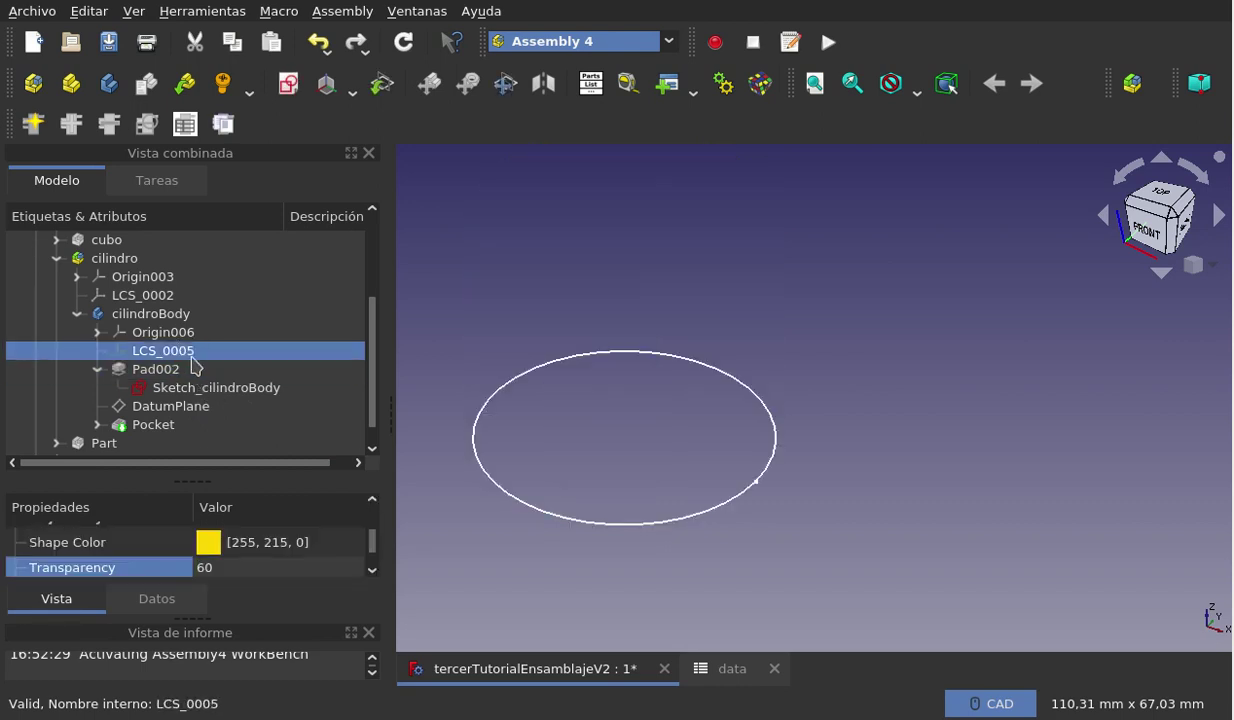
pyautogui.press('space')
pyautogui.scroll(4, 612, 438)
pyautogui.scroll(-2, 611, 430)
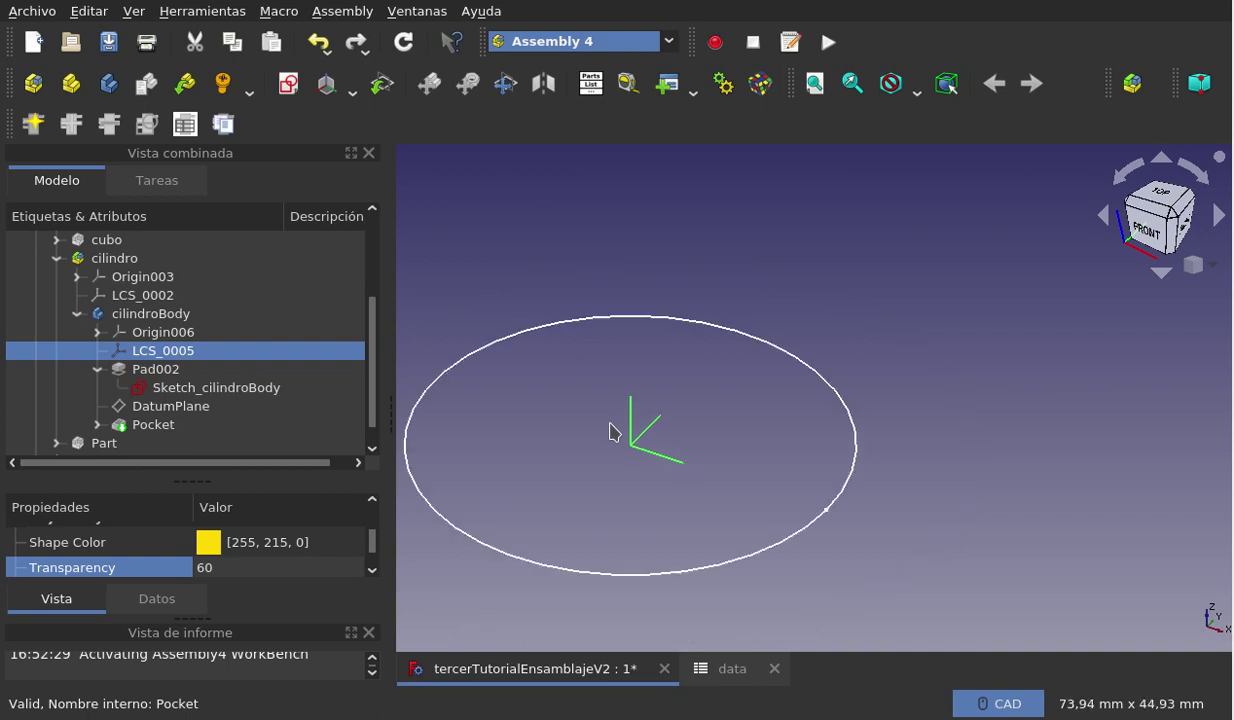
pyautogui.scroll(-2, 611, 430)
pyautogui.scroll(2, 965, 455)
pyautogui.scroll(-4, 895, 487)
pyautogui.scroll(3, 724, 518)
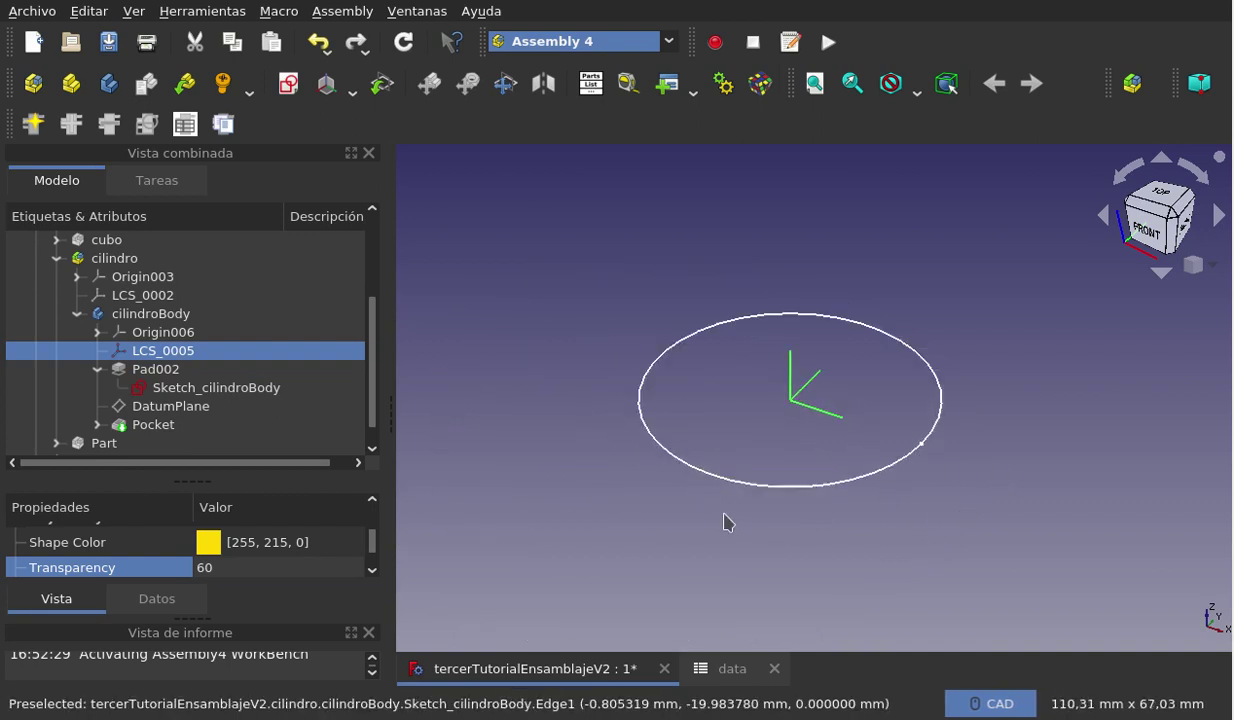
pyautogui.scroll(1, 724, 518)
pyautogui.click(806, 427)
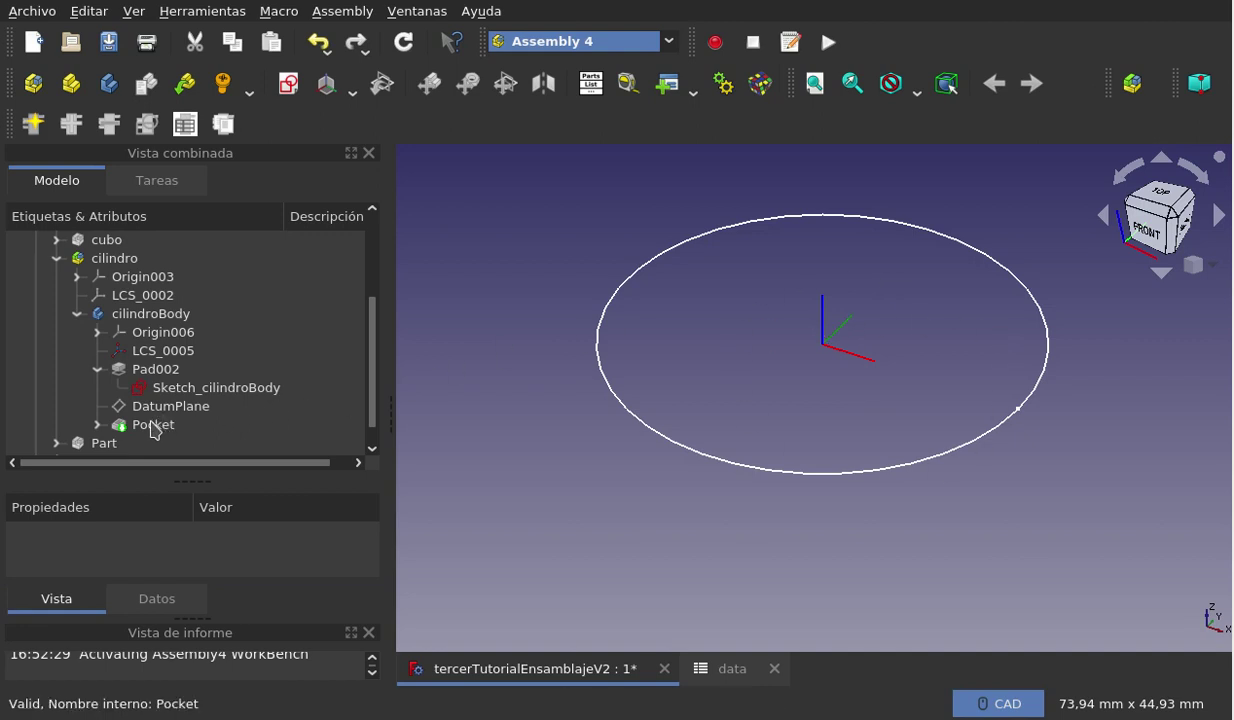
# - Show Pad002 as a plain grey cylinder and select Sketch_cilindroBody
pyautogui.click(150, 370)
pyautogui.press('space')
pyautogui.scroll(-4, 565, 496)
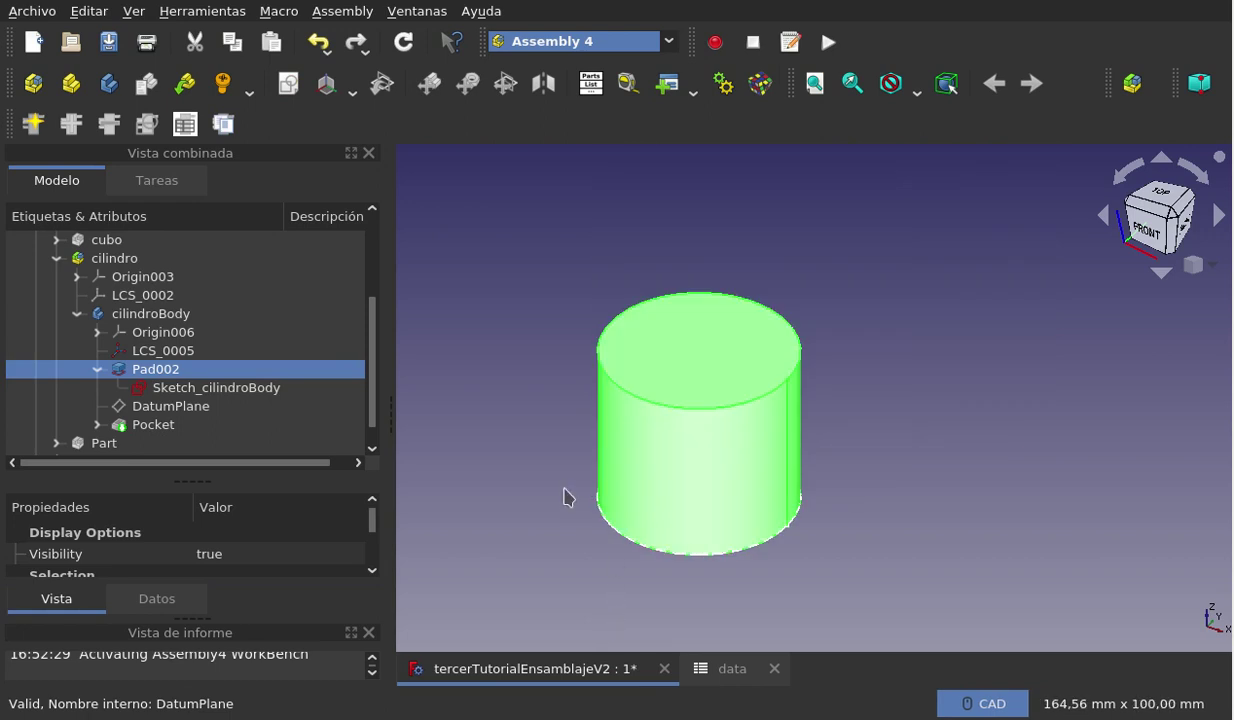
pyautogui.scroll(2, 510, 476)
pyautogui.click(478, 461)
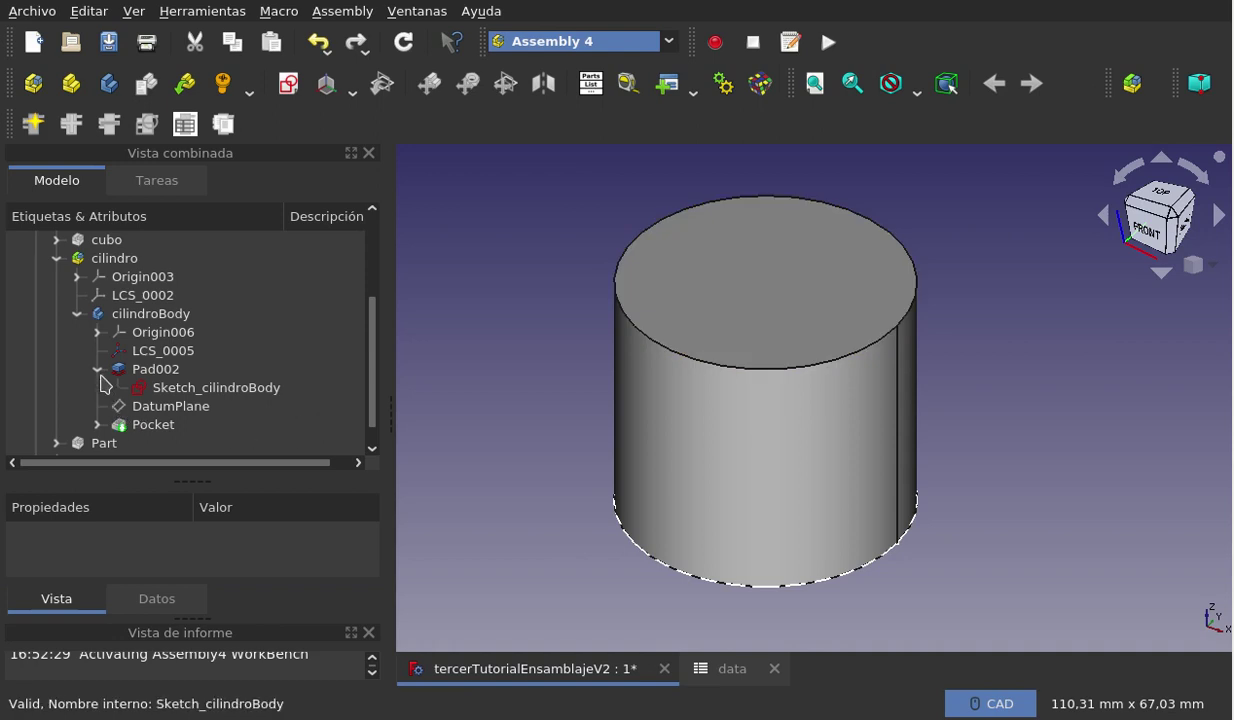
pyautogui.click(157, 396)
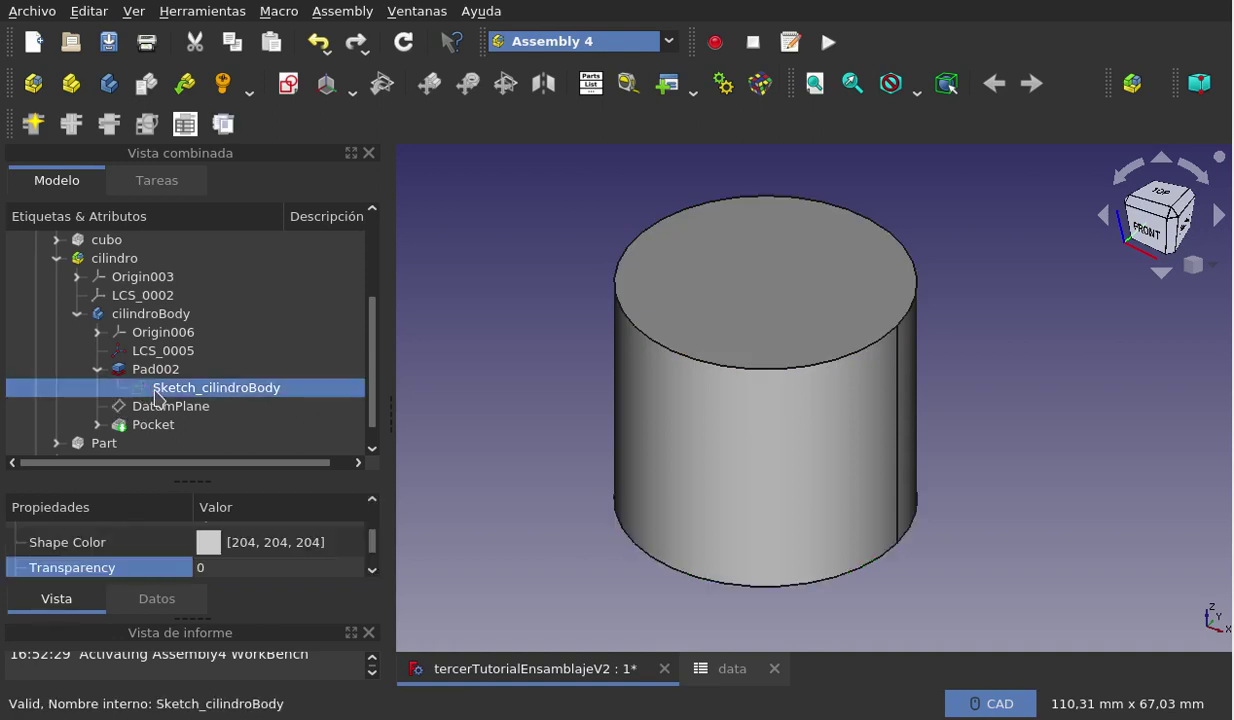
# - Expand the Pocket's inputs and show Pad002 in place of the slotted Pocket
pyautogui.click(97, 370)
pyautogui.click(97, 406)
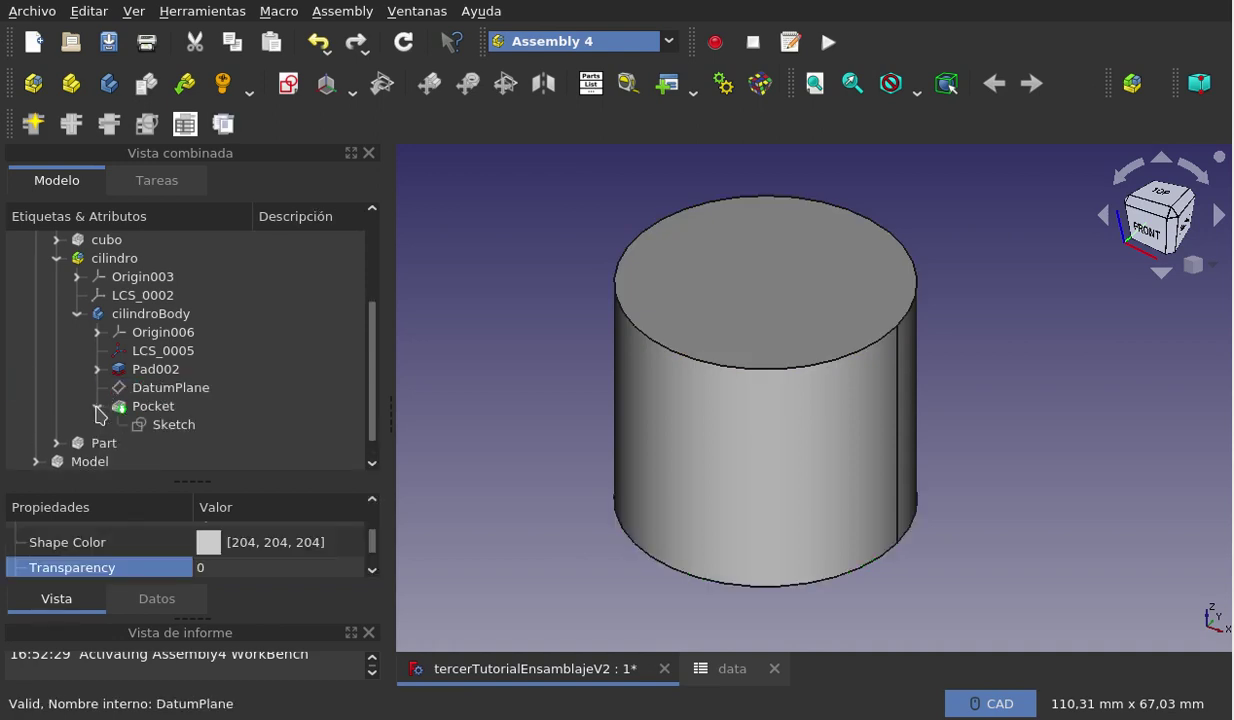
pyautogui.click(155, 408)
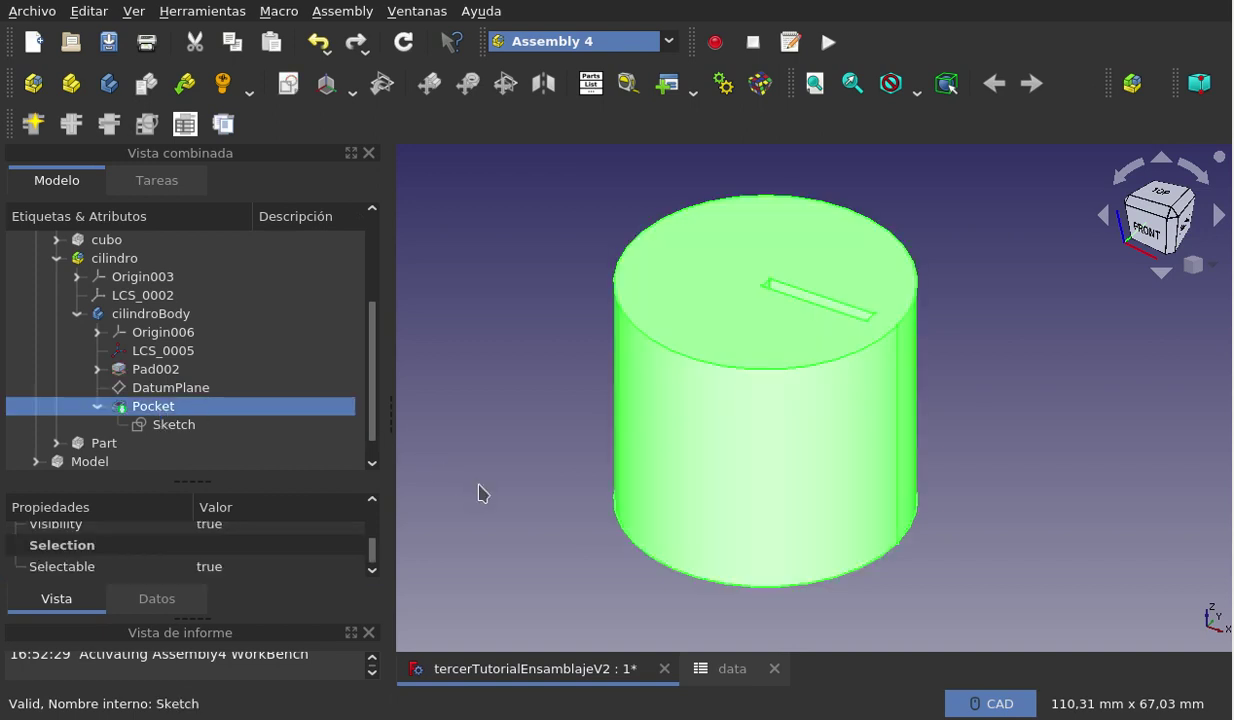
pyautogui.click(480, 492)
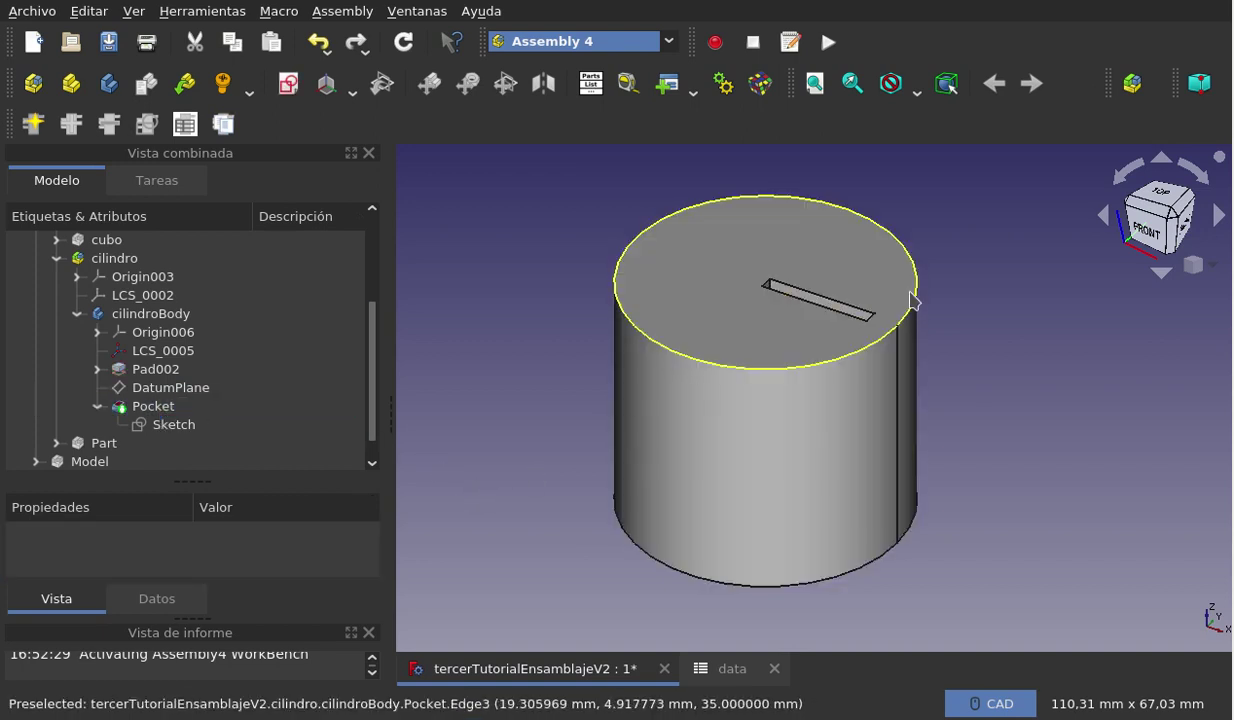
pyautogui.click(155, 369)
pyautogui.press('space')
pyautogui.click(428, 446)
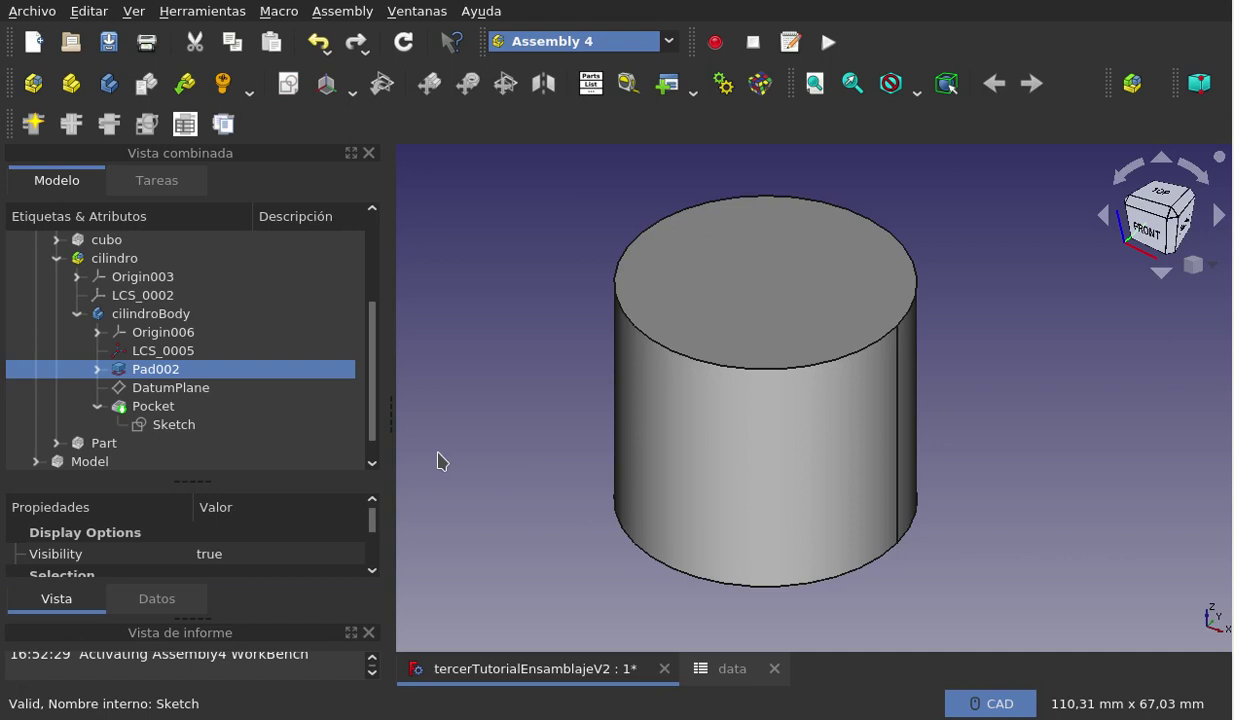
# - Show the DatumPlane, the slot Sketch, and then the Pocket solid
pyautogui.click(180, 390)
pyautogui.press('space')
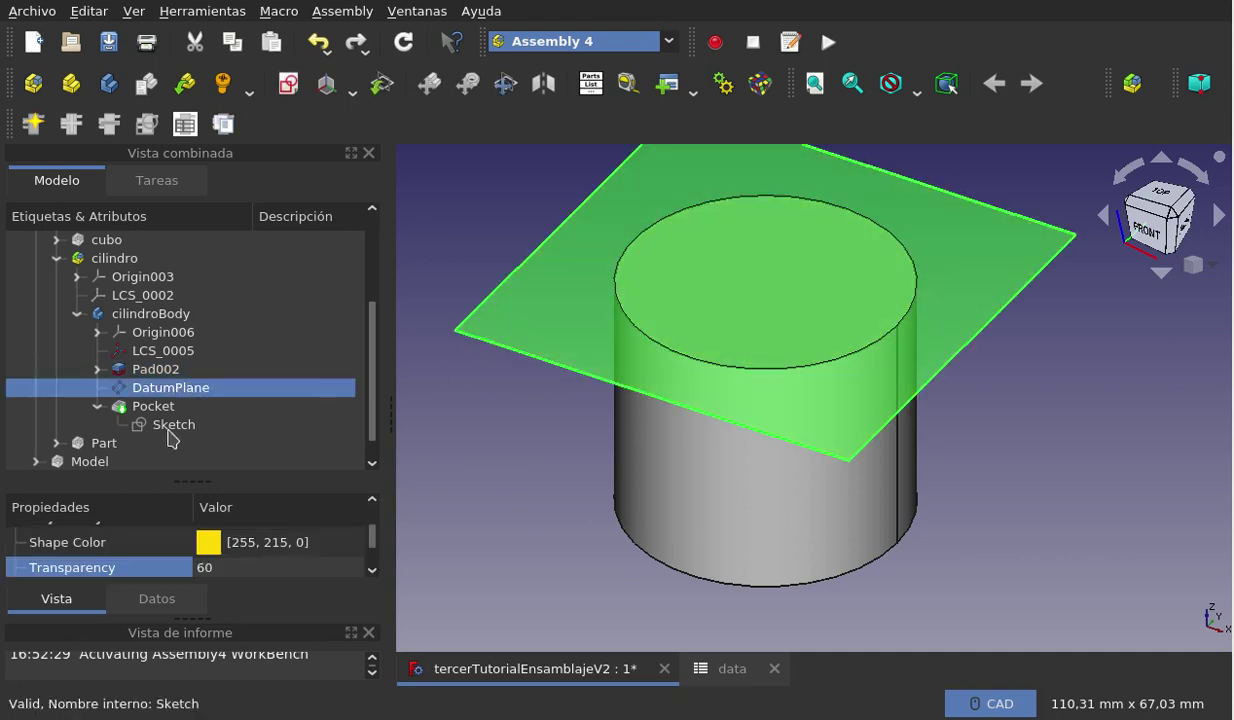
pyautogui.click(180, 425)
pyautogui.press('space')
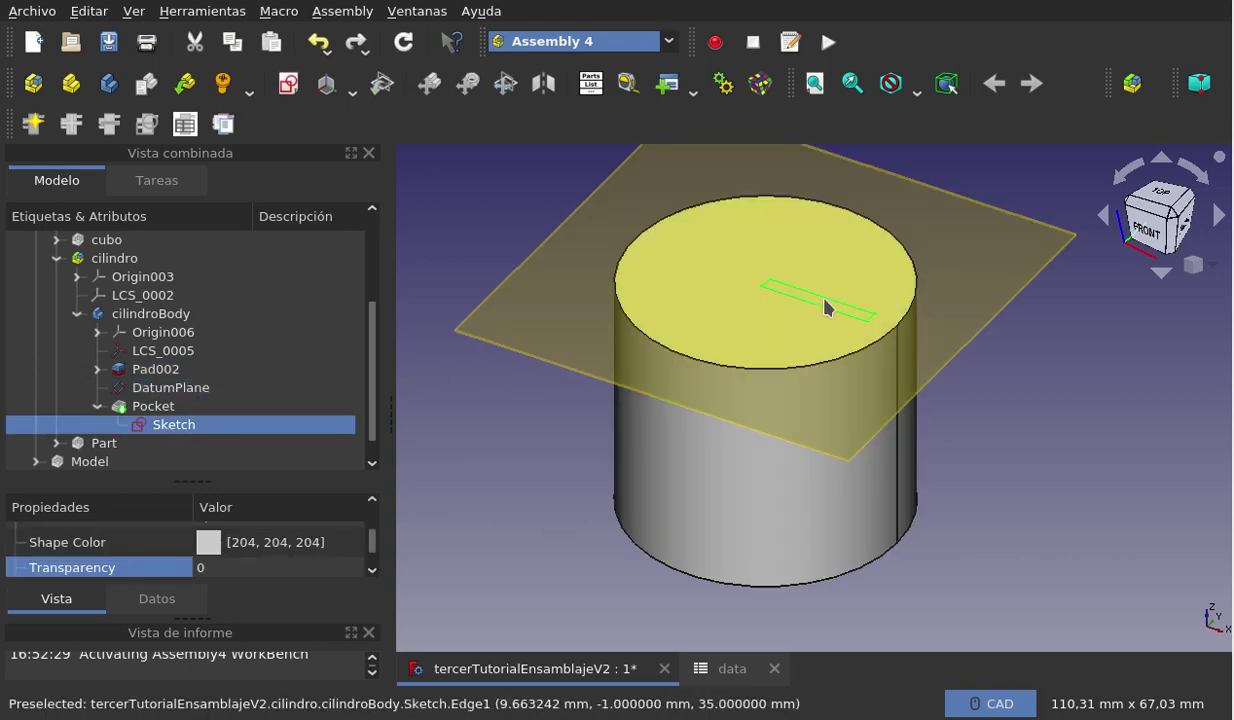
pyautogui.click(153, 406)
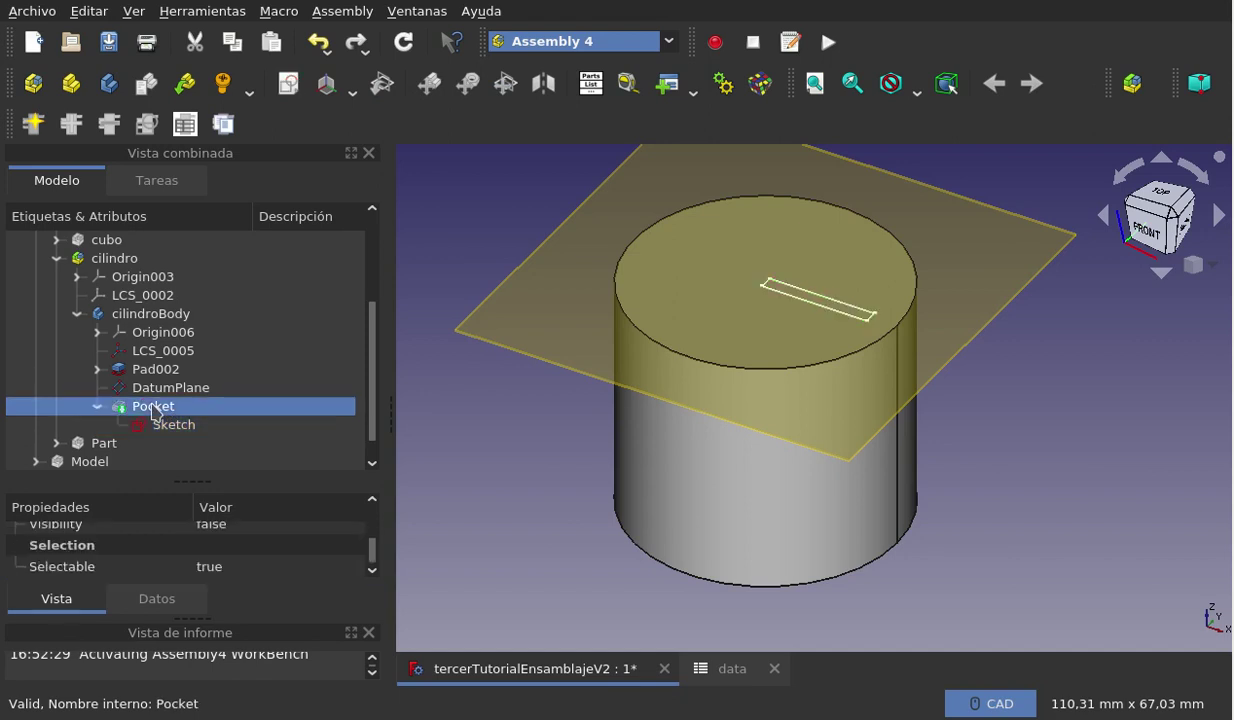
pyautogui.press('space')
# - Hide the datum plane and select the slot sketch
pyautogui.click(505, 537)
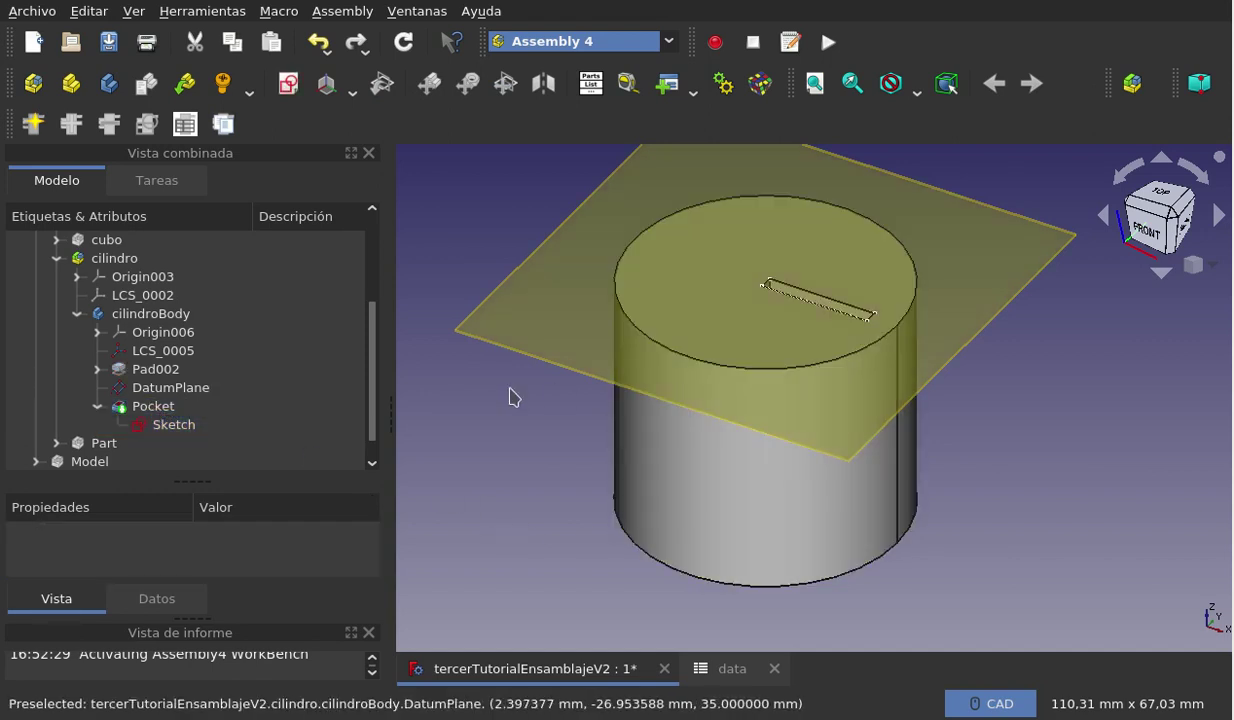
pyautogui.click(240, 388)
pyautogui.press('space')
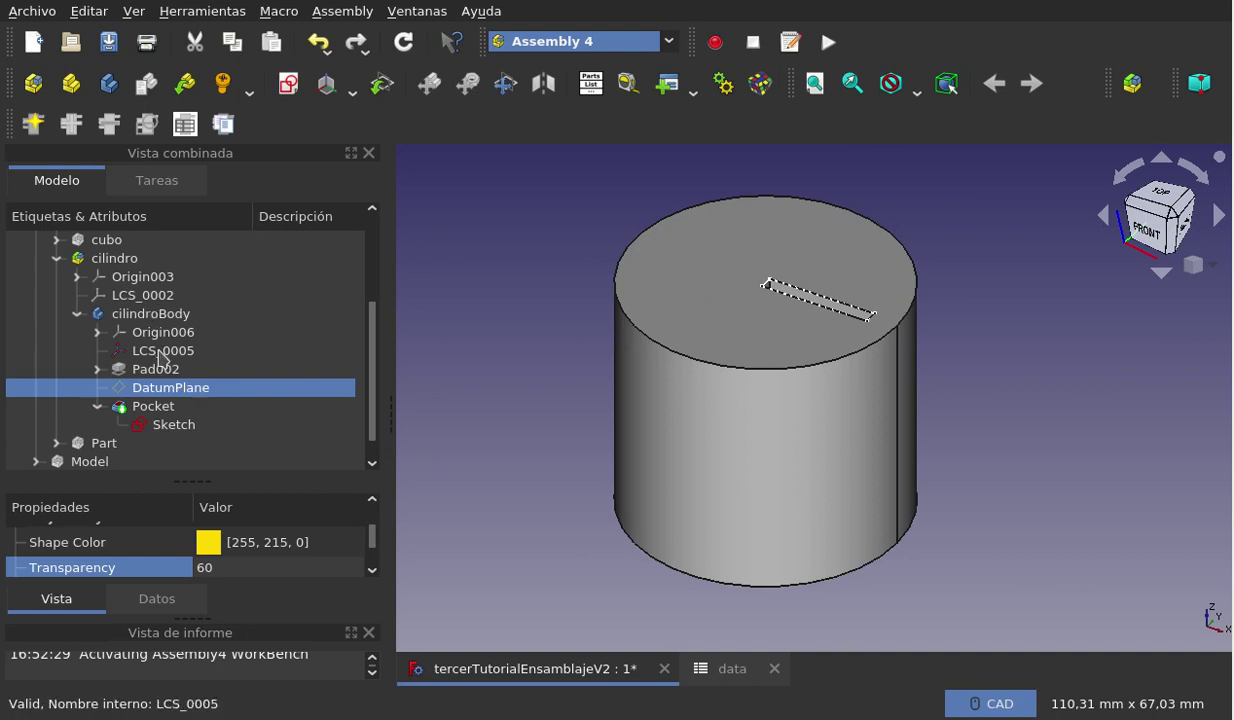
pyautogui.click(186, 435)
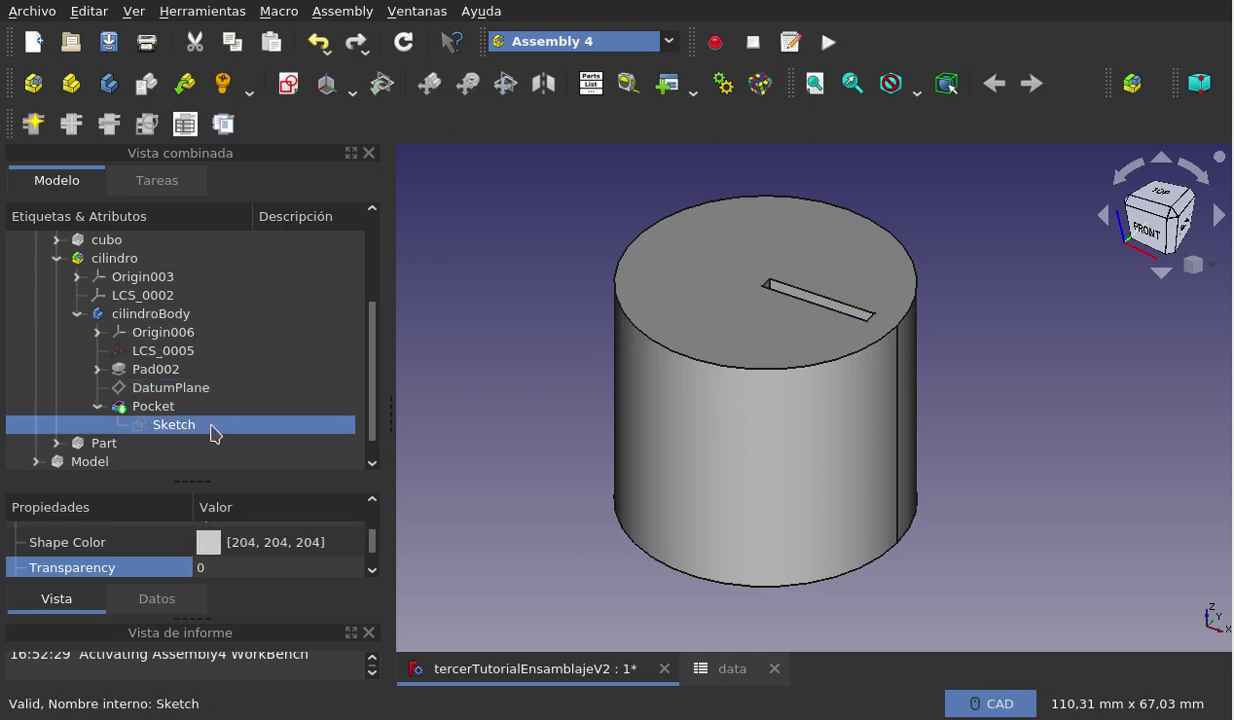
# - Collapse cilindroBody and cilindro, then hide the cylinder
pyautogui.click(80, 322)
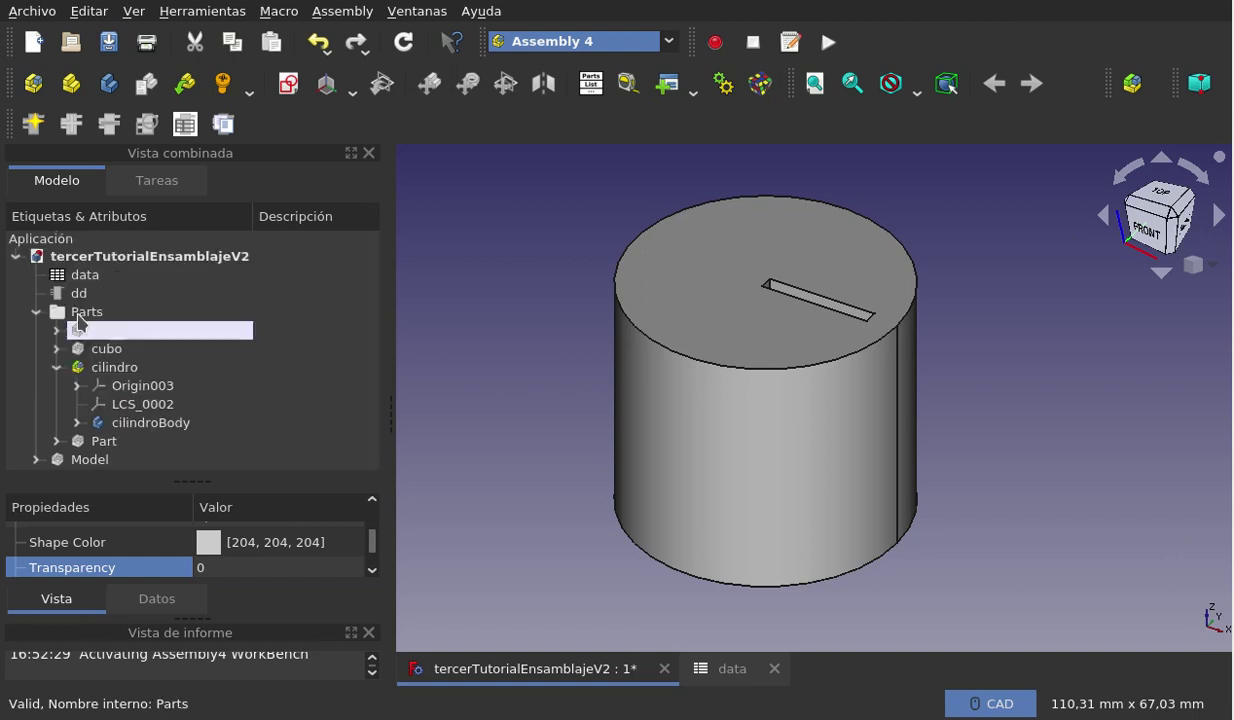
pyautogui.click(56, 368)
pyautogui.click(133, 332)
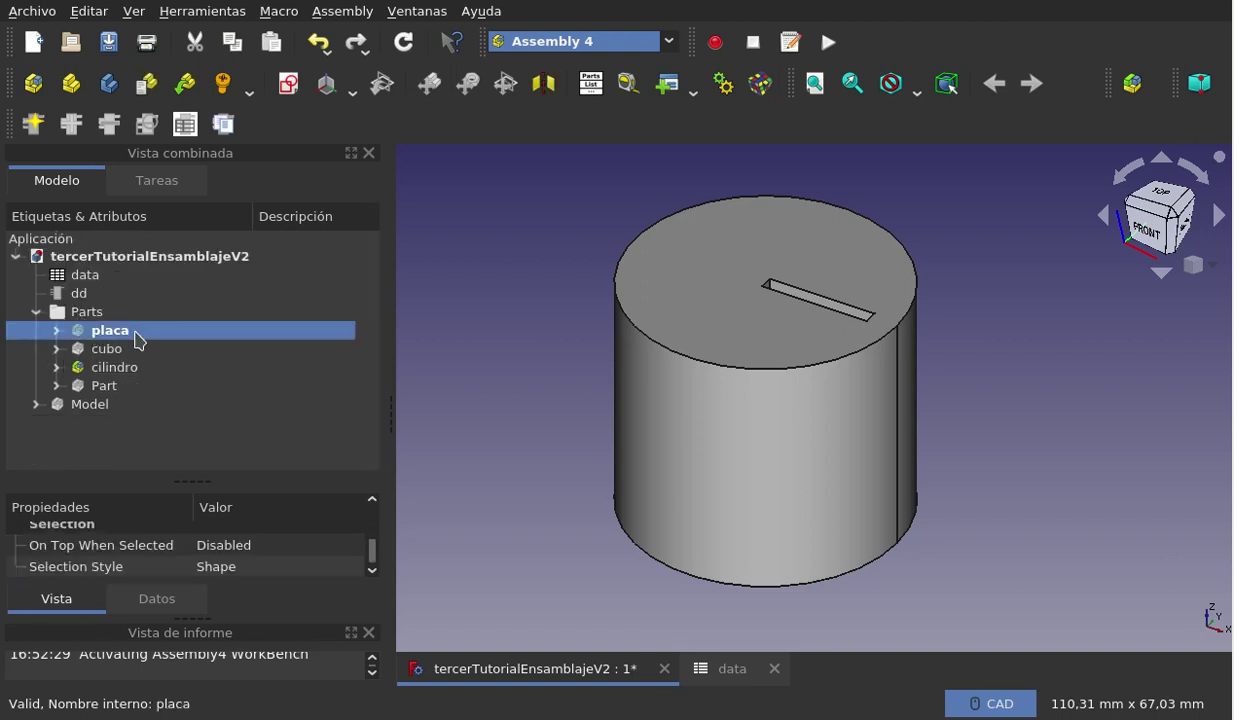
pyautogui.click(132, 366)
pyautogui.press('space')
# - Show the placa plate and fit it in view with V,F
pyautogui.click(127, 332)
pyautogui.press('space')
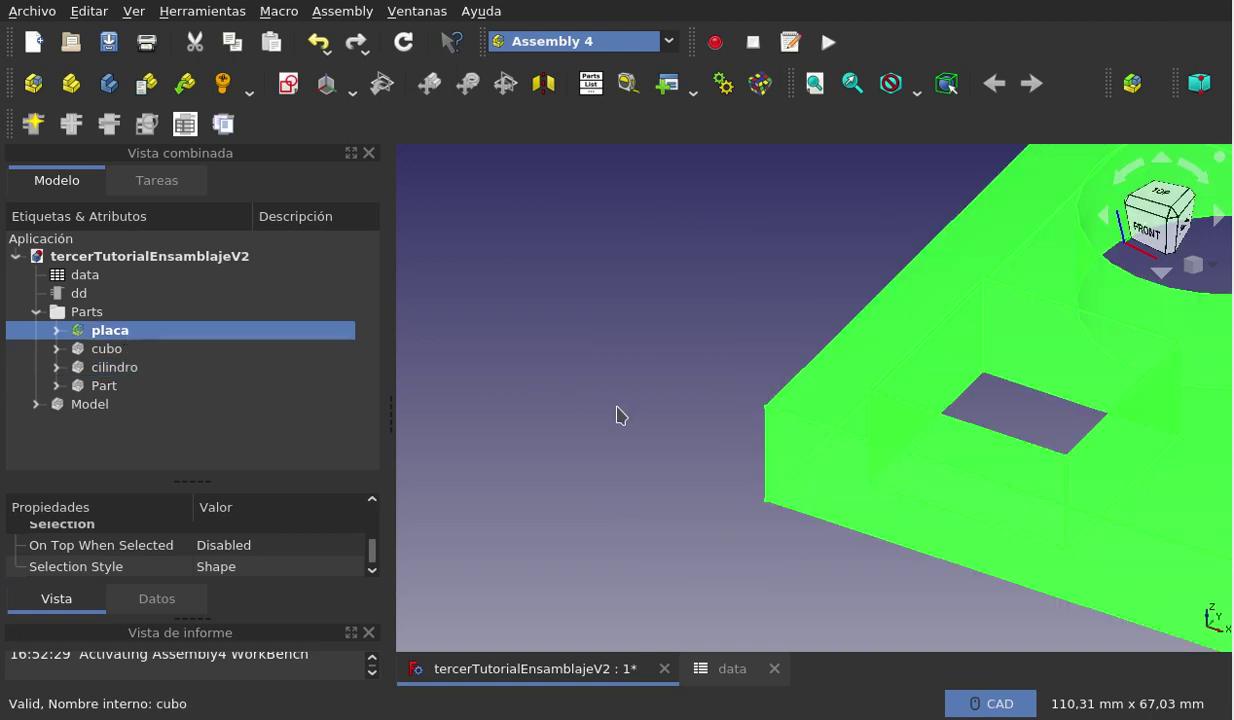
pyautogui.press('v')
pyautogui.press('f')
pyautogui.scroll(1, 848, 419)
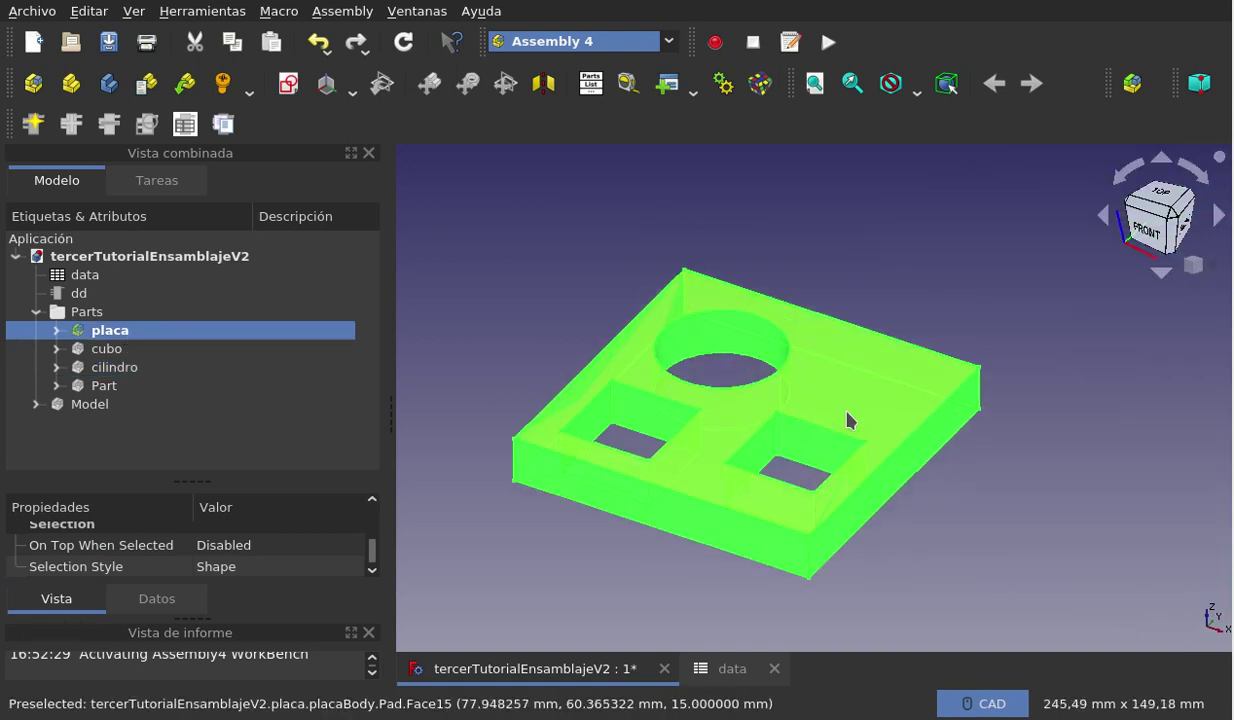
pyautogui.scroll(1, 848, 419)
pyautogui.scroll(-1, 848, 419)
pyautogui.click(935, 522)
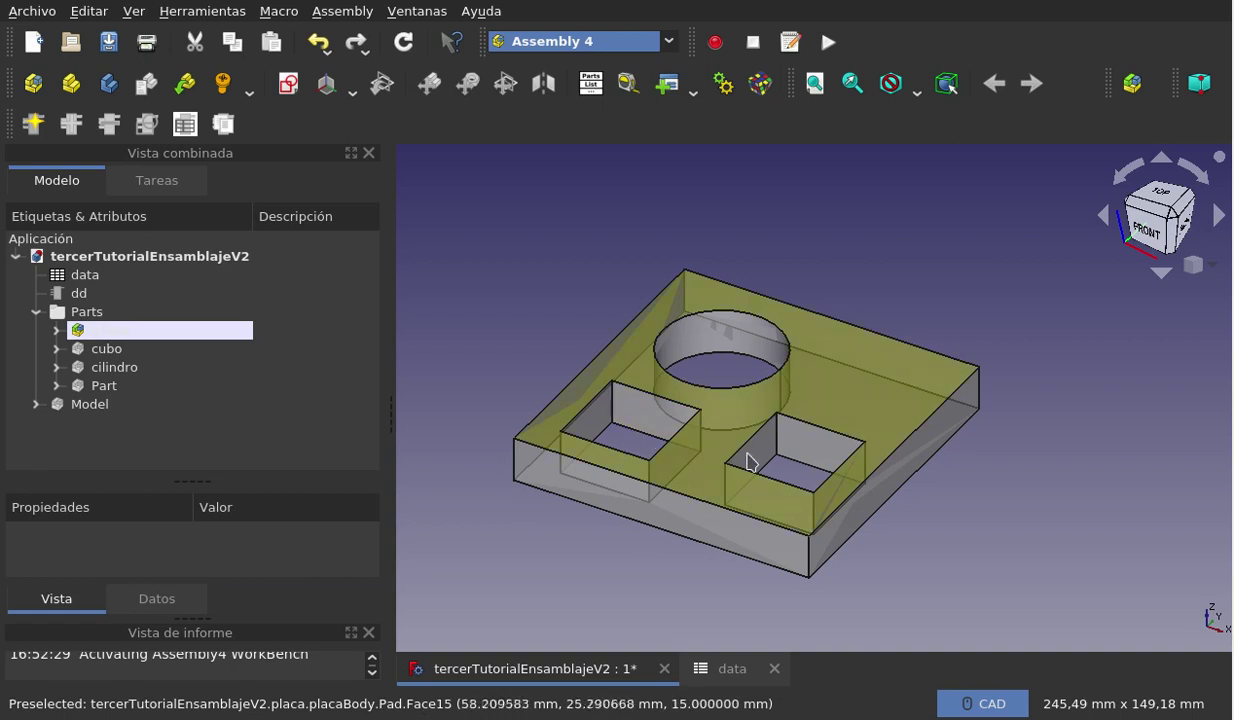
# - Make the cubo block and the slotted cilindro visible alongside the placa plate
pyautogui.click(110, 349)
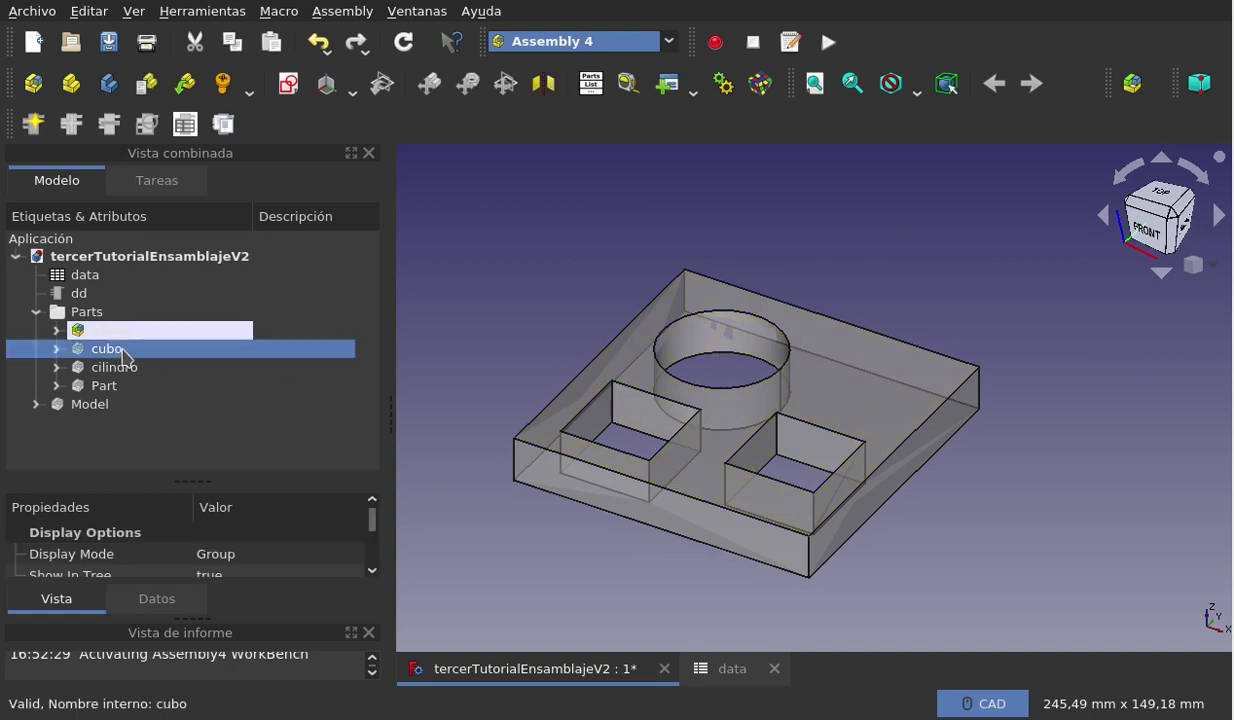
pyautogui.press('space')
pyautogui.click(499, 445)
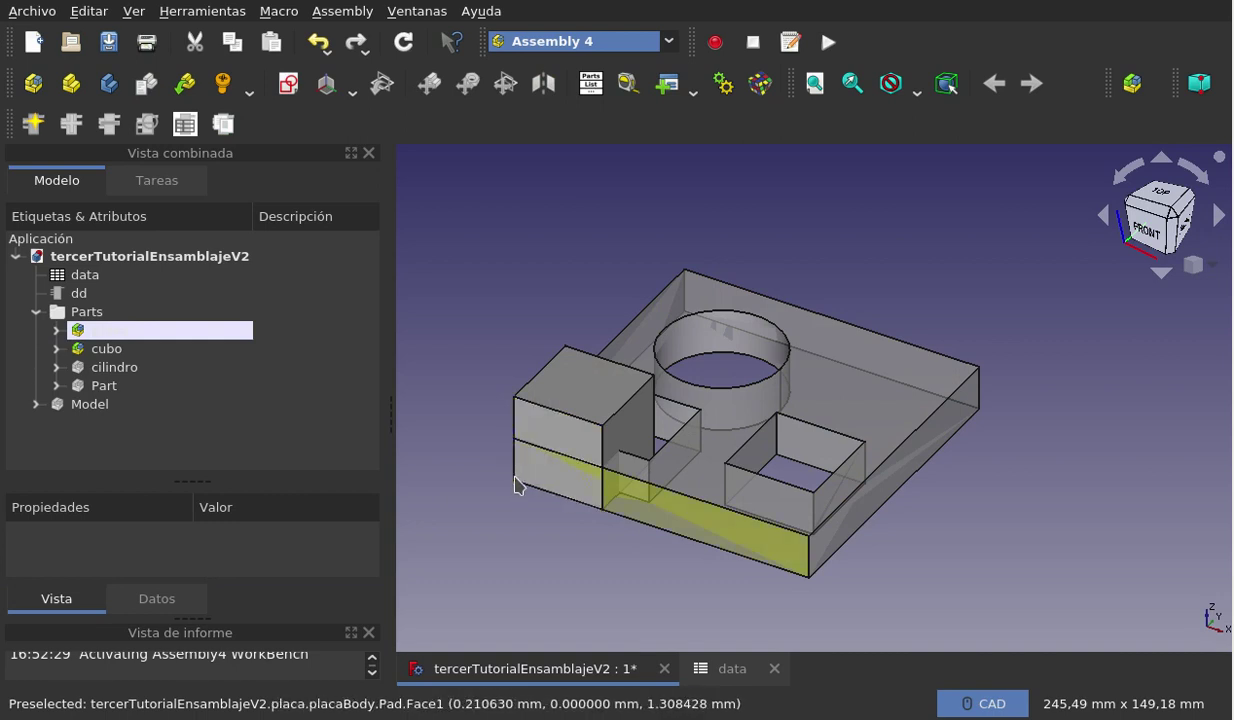
pyautogui.click(148, 370)
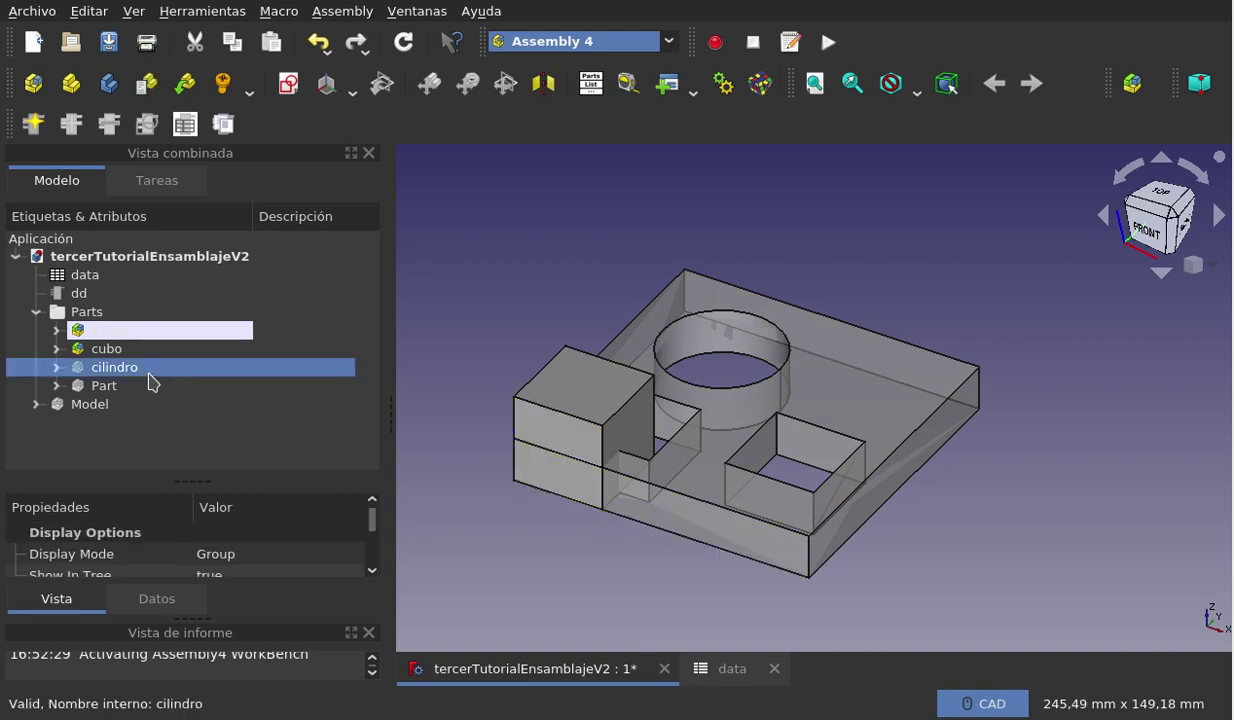
pyautogui.press('space')
pyautogui.click(553, 291)
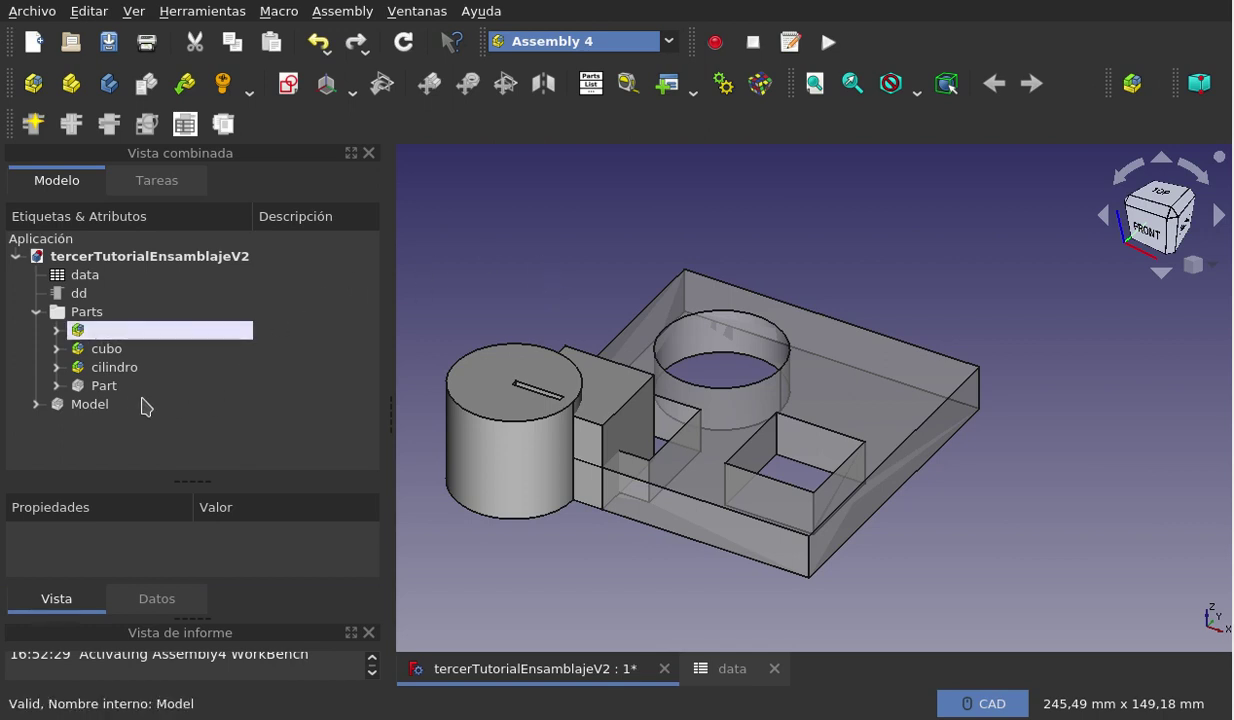
pyautogui.click(105, 388)
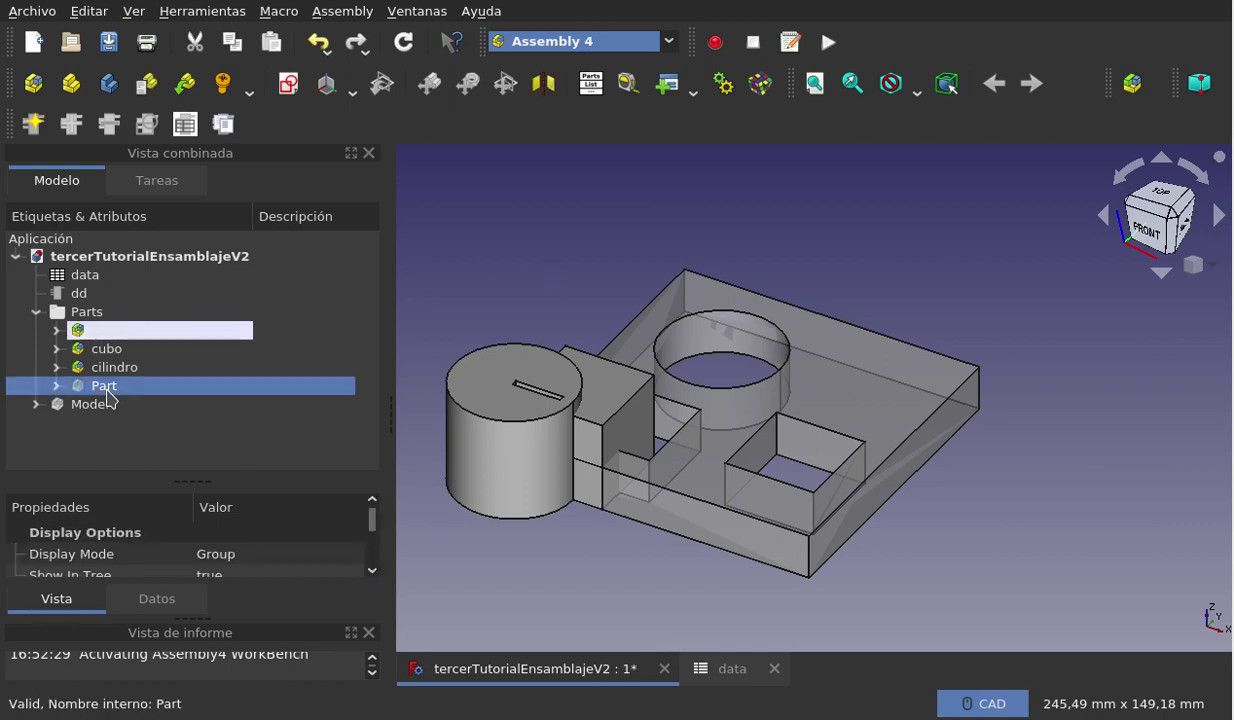
# - Delete the extra Part with Borrar, confirming removal of its contents
pyautogui.rightClick(107, 392)
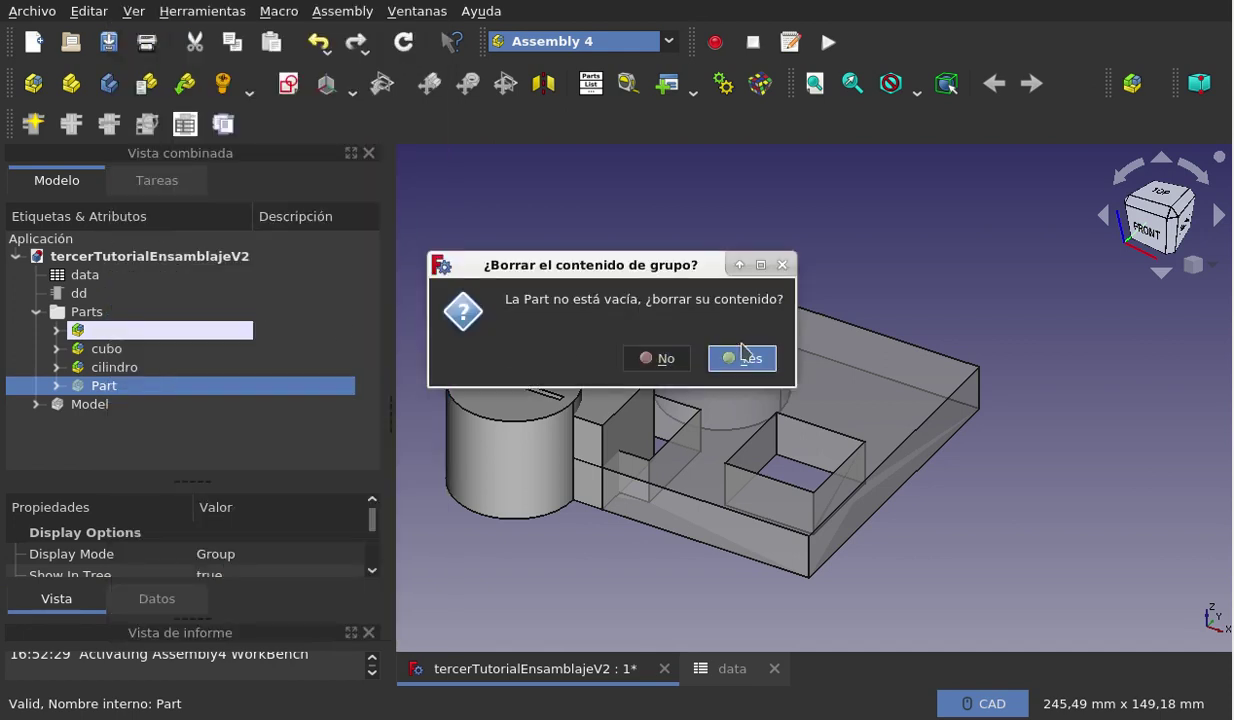
pyautogui.click(738, 358)
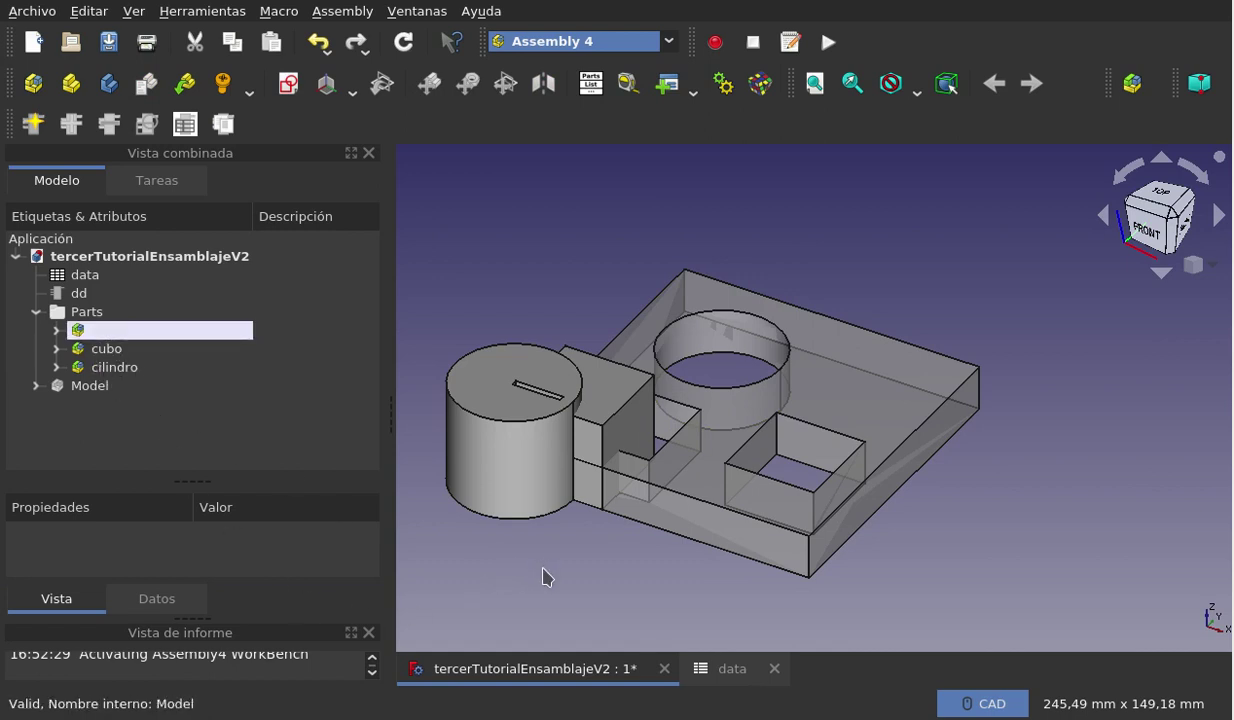
# - Hide the whole Parts group and expand Model to list placaL, cuboLA, cuboLB, cilindroL
pyautogui.press('Return')
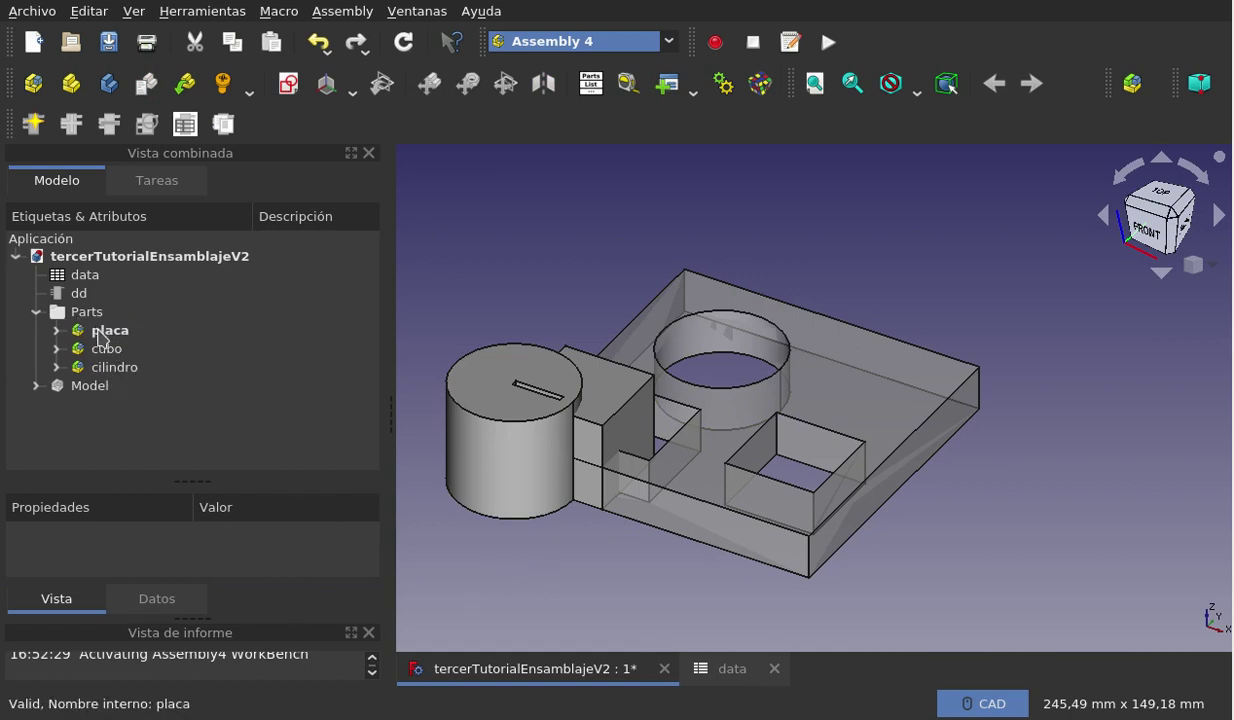
pyautogui.press('Left')
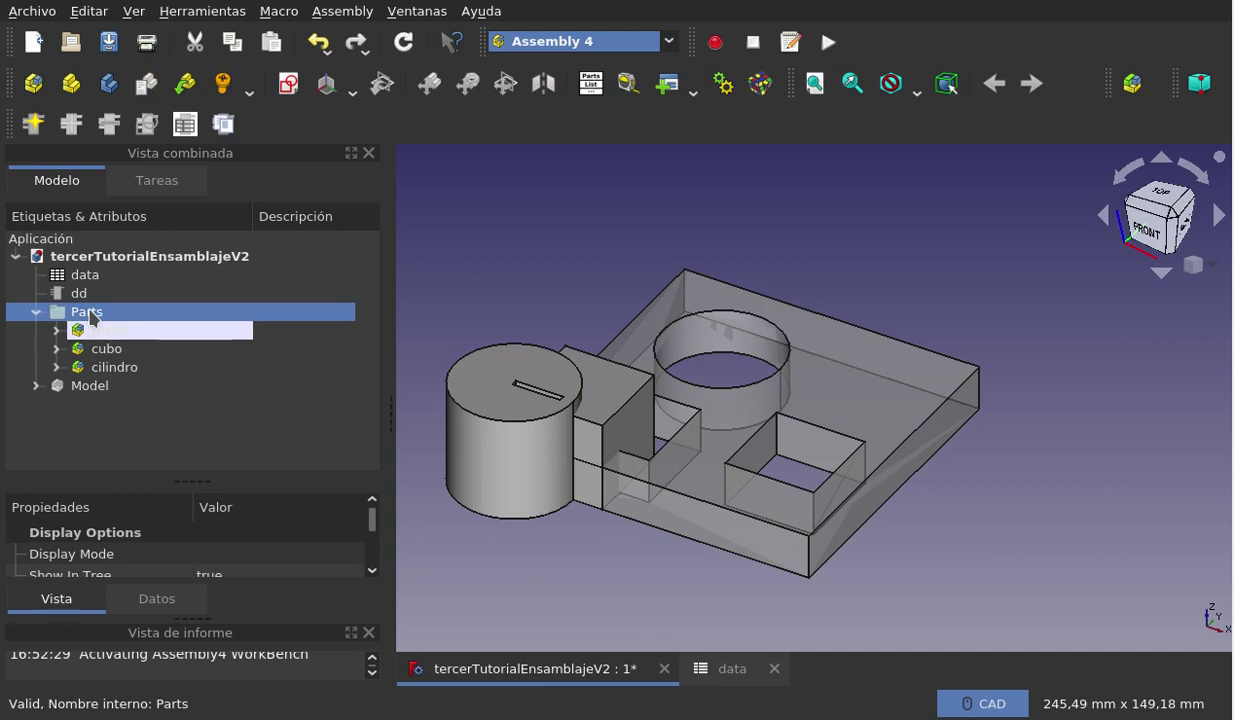
pyautogui.press('space')
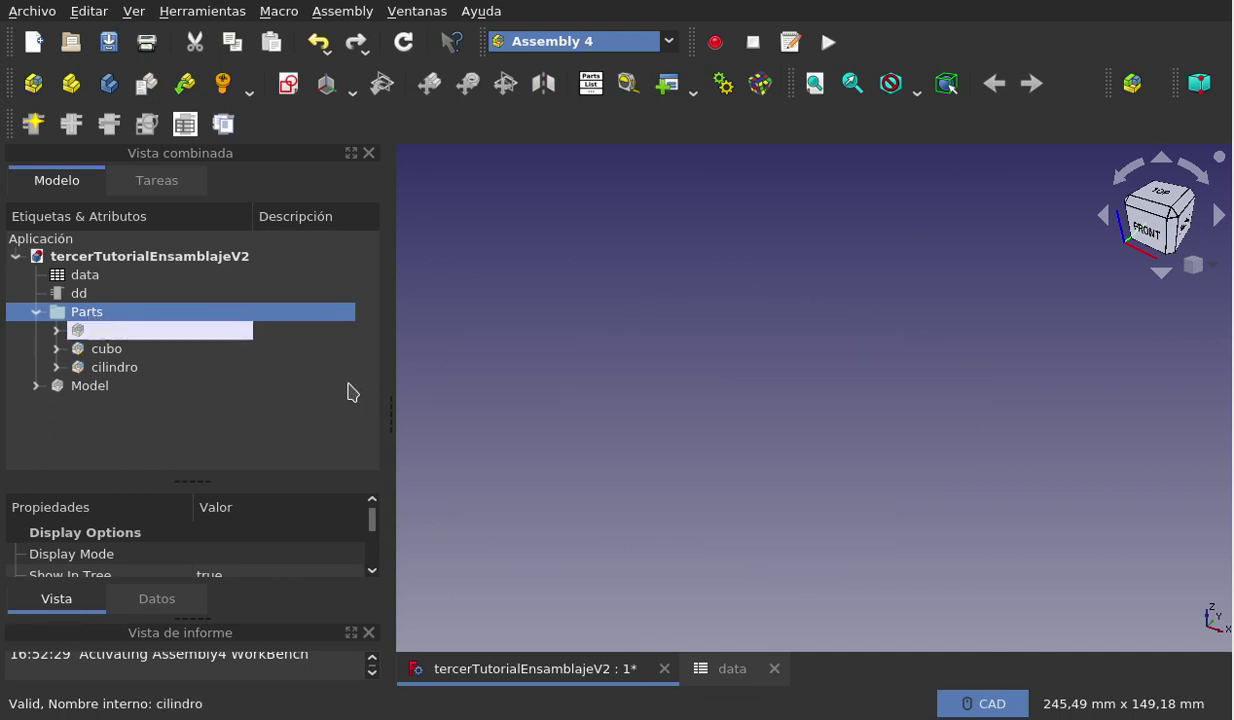
pyautogui.click(37, 386)
pyautogui.scroll(-1, 220, 380)
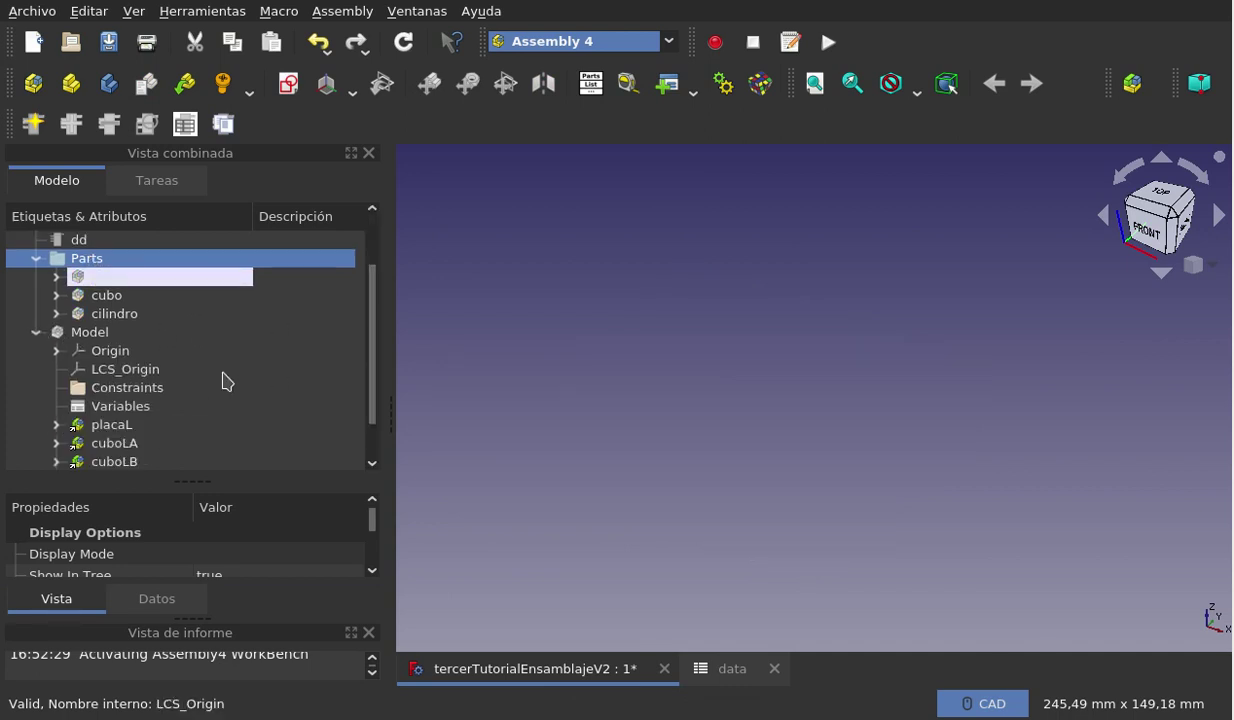
pyautogui.scroll(-1, 224, 381)
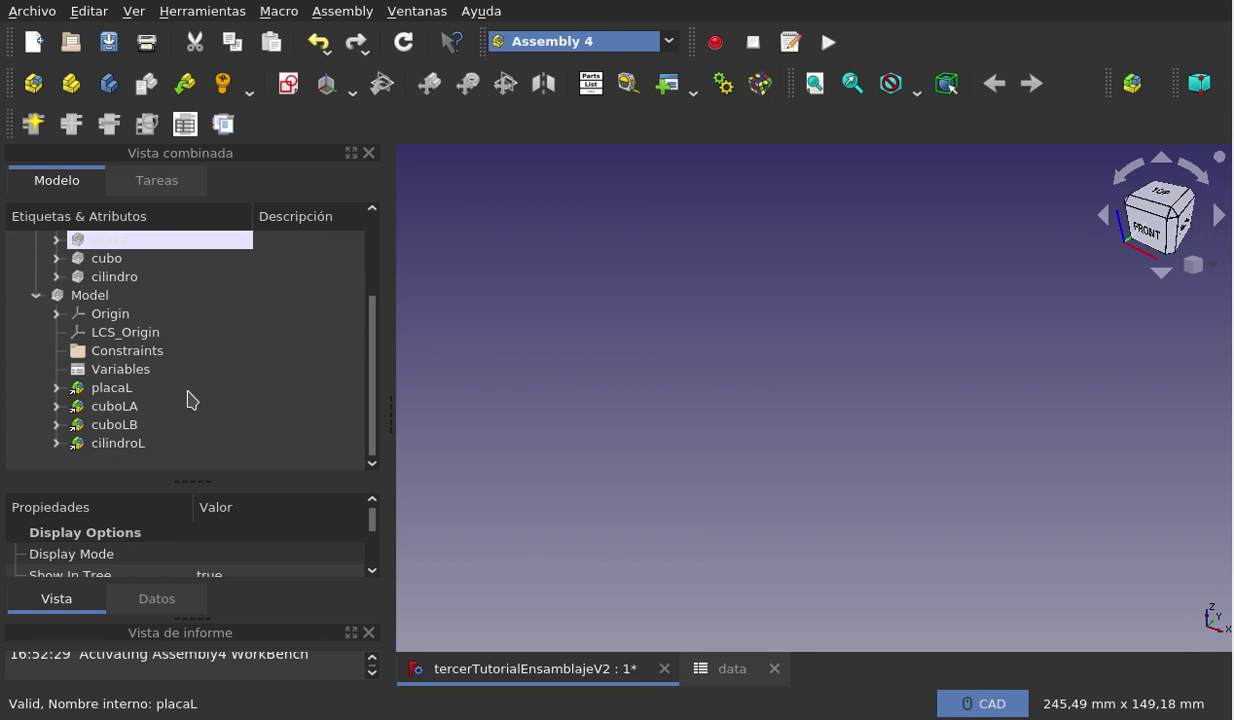